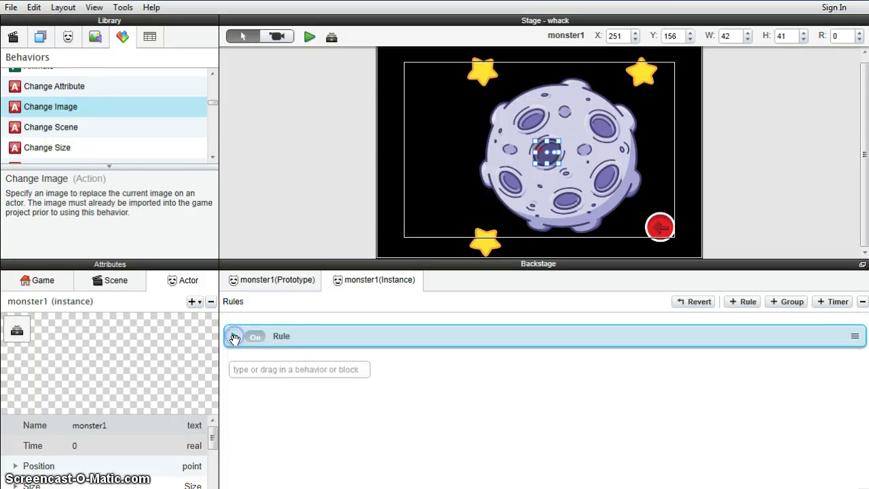
# - Collapse the first rule and start a new rule with an Attribute condition
pyautogui.click(252, 363)
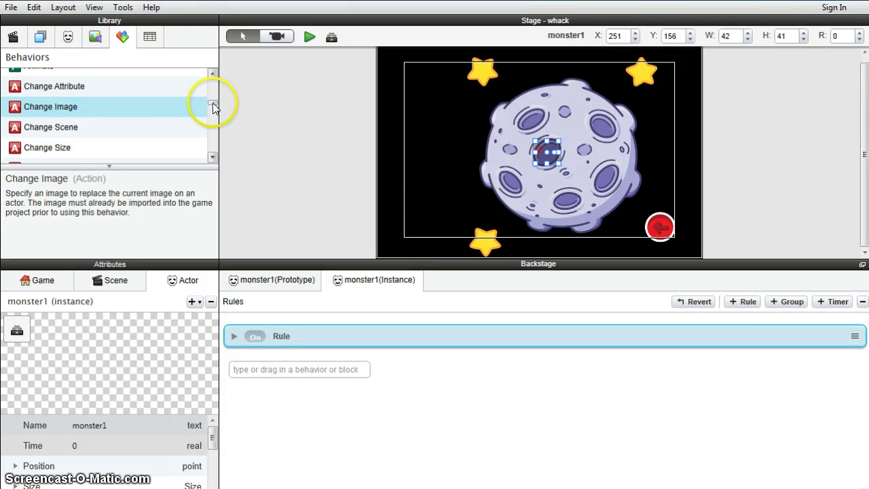
pyautogui.moveTo(213, 102); pyautogui.dragTo(212, 84)
pyautogui.moveTo(40, 120); pyautogui.dragTo(241, 360)
pyautogui.click(297, 410)
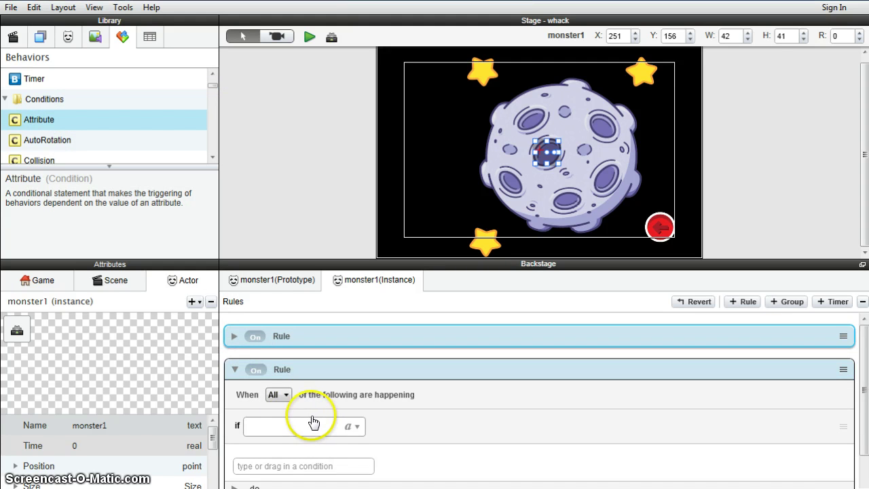
pyautogui.scroll(-1, 303, 417)
# - Make the condition check monster1's Image attribute
pyautogui.click(358, 397)
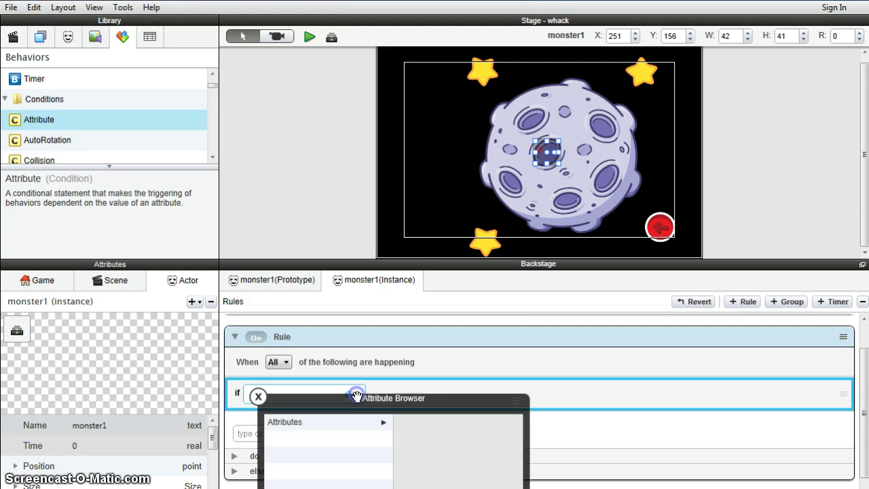
pyautogui.click(349, 304)
pyautogui.click(402, 370)
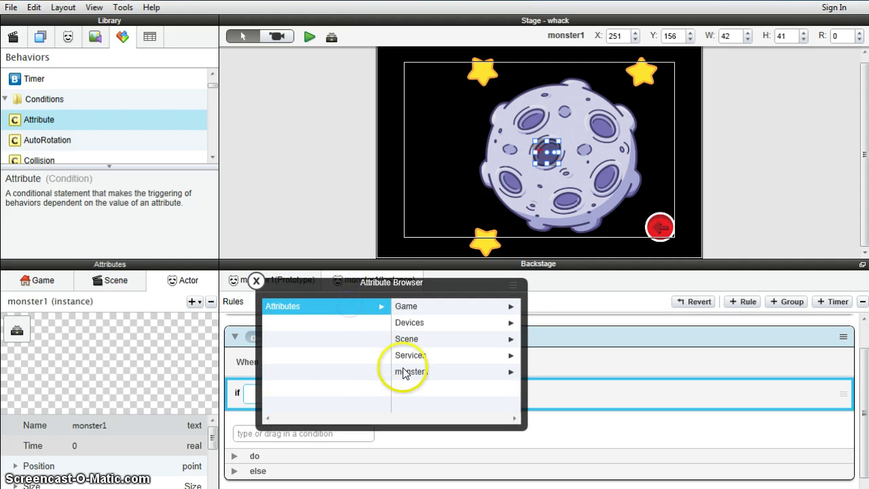
pyautogui.click(421, 404)
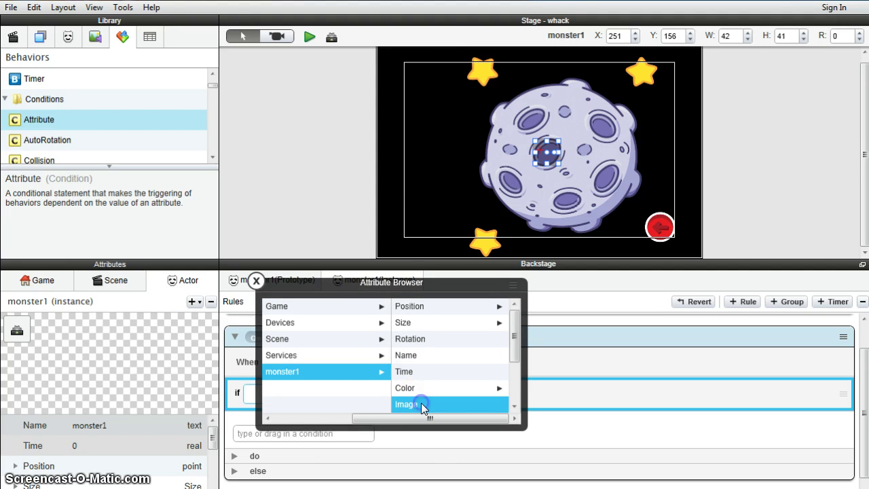
pyautogui.write('test')
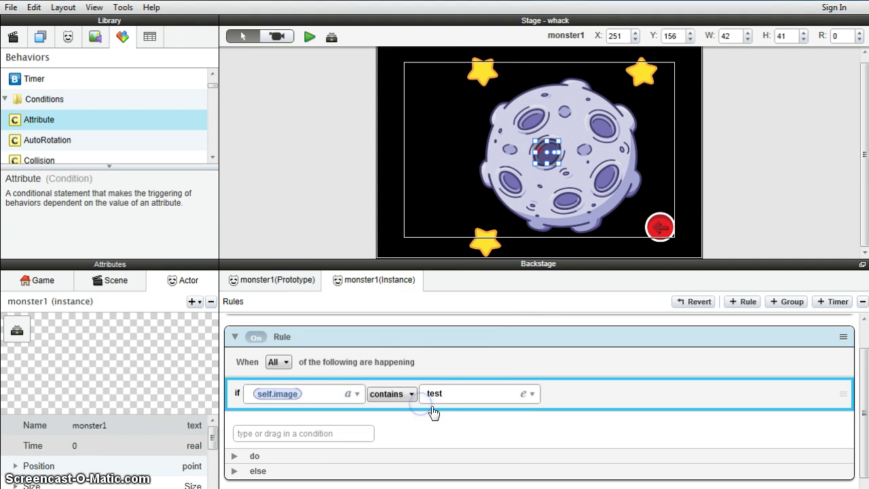
# - Set the condition to contains red and expand the rule's do section
pyautogui.click(466, 396)
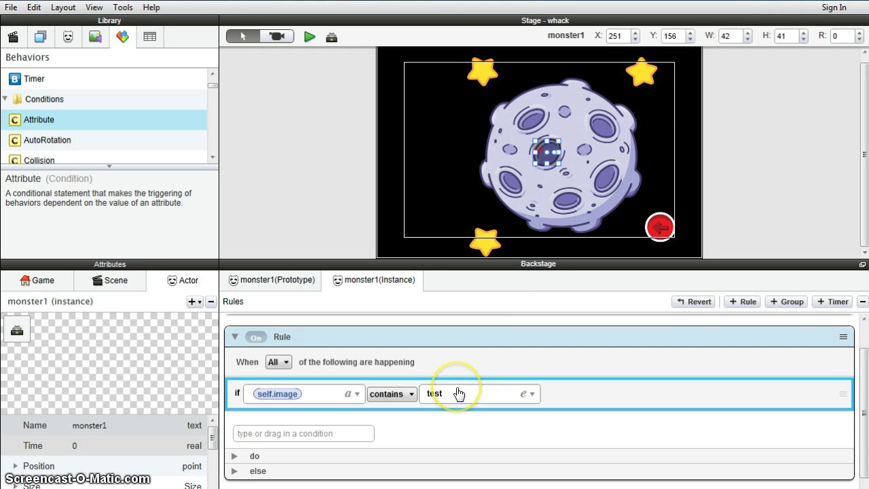
pyautogui.scroll(1, 459, 394)
pyautogui.scroll(-2, 360, 371)
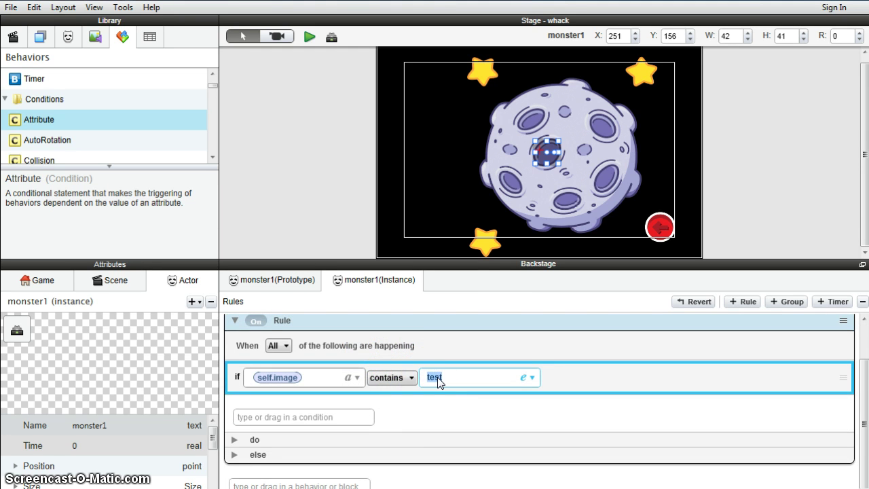
pyautogui.write('red')
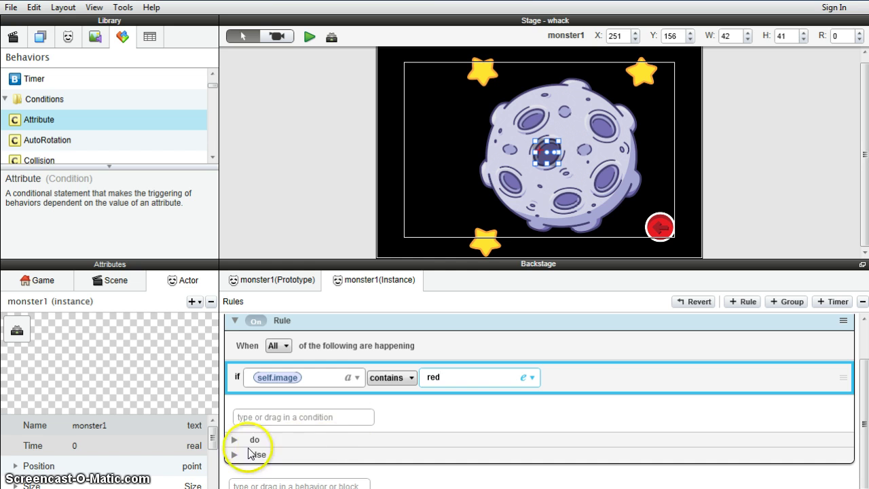
pyautogui.click(232, 446)
pyautogui.click(234, 441)
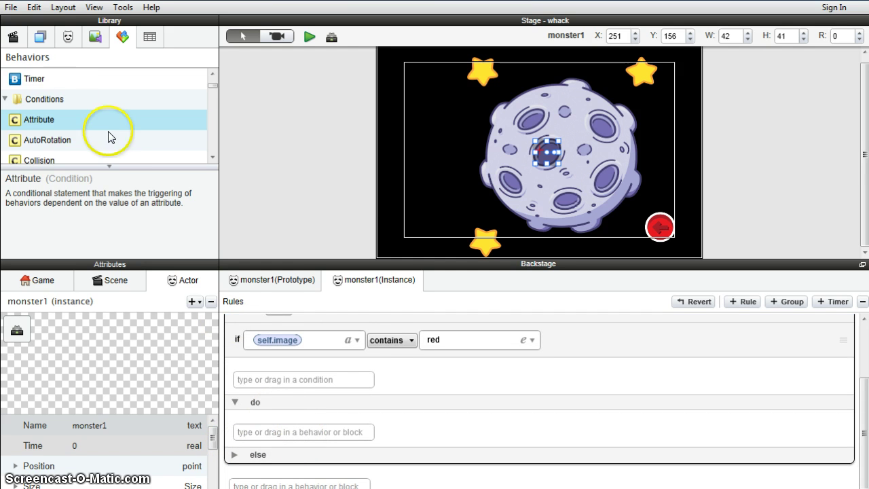
# - Add a Timer to the rule's do section and insert random into its interval
pyautogui.moveTo(34, 78); pyautogui.dragTo(290, 425)
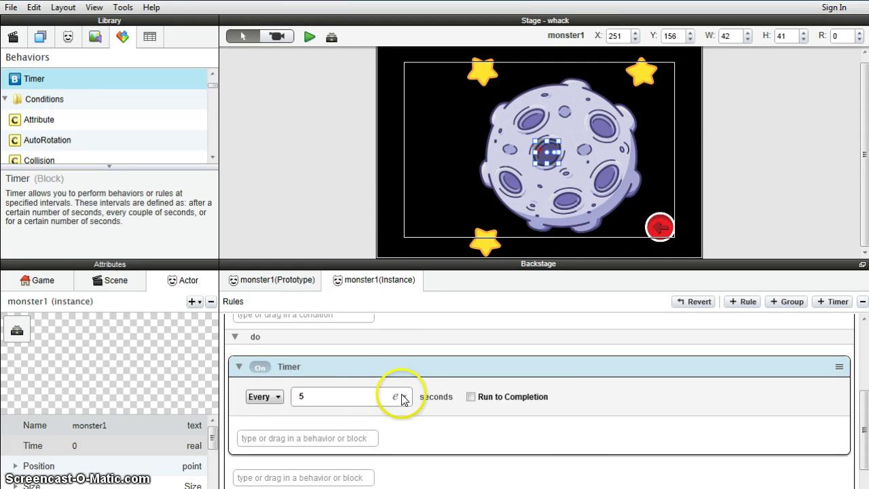
pyautogui.click(394, 397)
pyautogui.moveTo(388, 349); pyautogui.dragTo(373, 307)
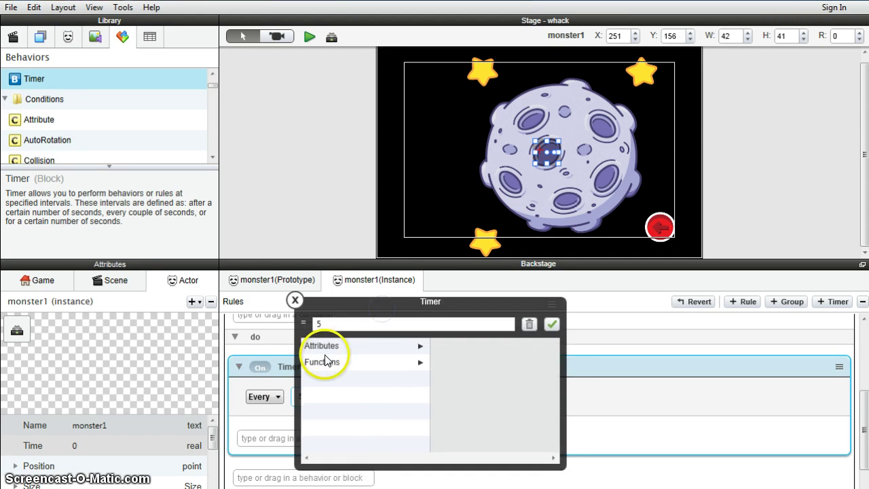
pyautogui.click(330, 348)
pyautogui.click(348, 363)
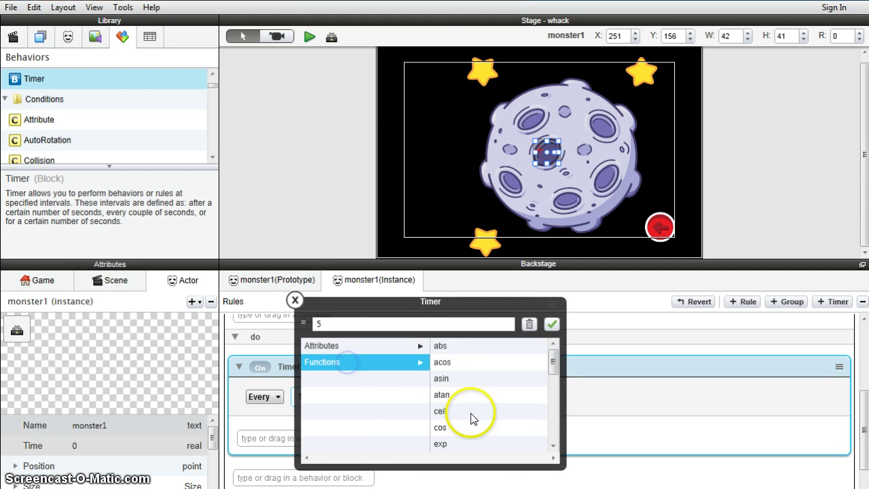
pyautogui.scroll(-3, 469, 417)
pyautogui.scroll(-2, 456, 433)
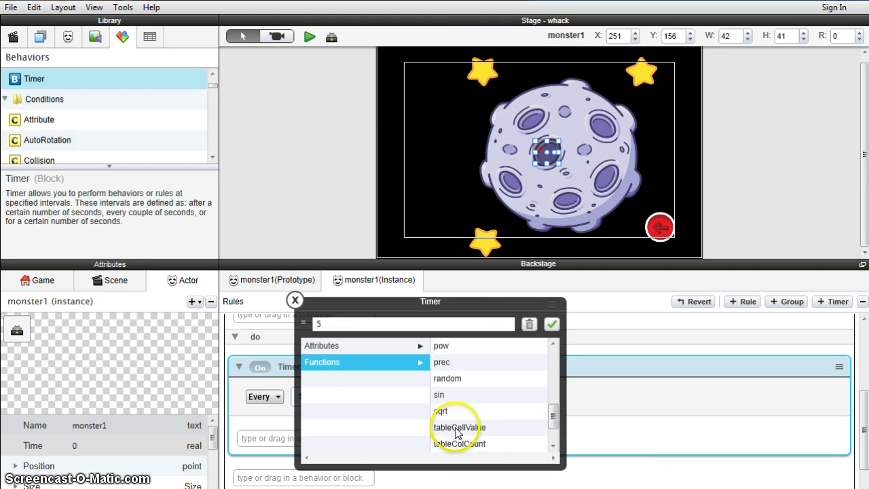
pyautogui.click(443, 378)
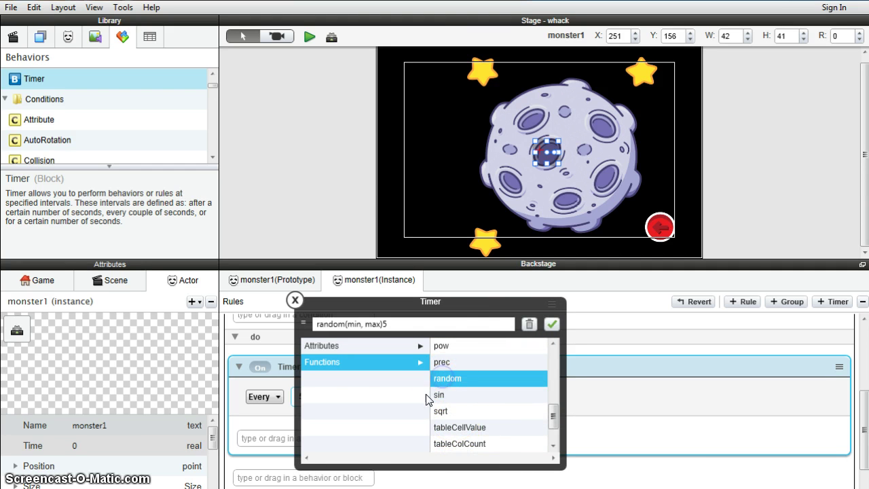
# - Fill in the timer interval as random(1,3) and confirm it
pyautogui.click(419, 324)
pyautogui.doubleClick(354, 324)
pyautogui.write('1')
pyautogui.doubleClick(365, 324)
pyautogui.write('3')
pyautogui.click(552, 324)
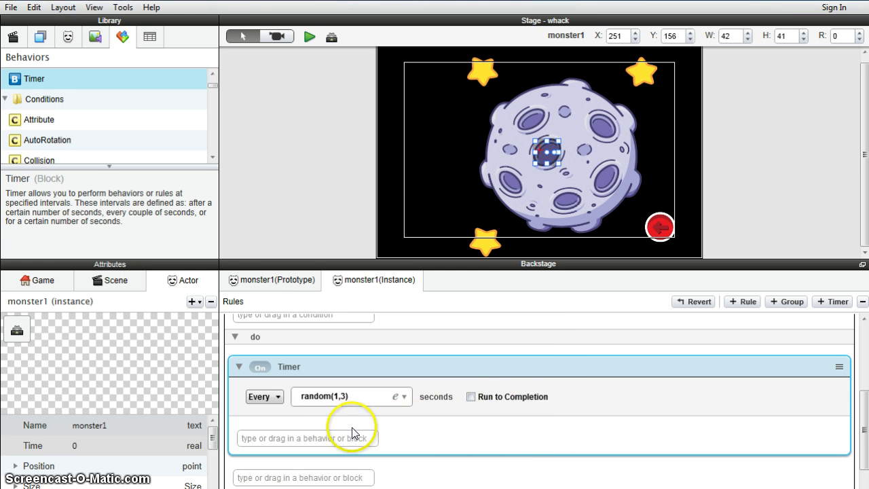
pyautogui.scroll(-5, 140, 145)
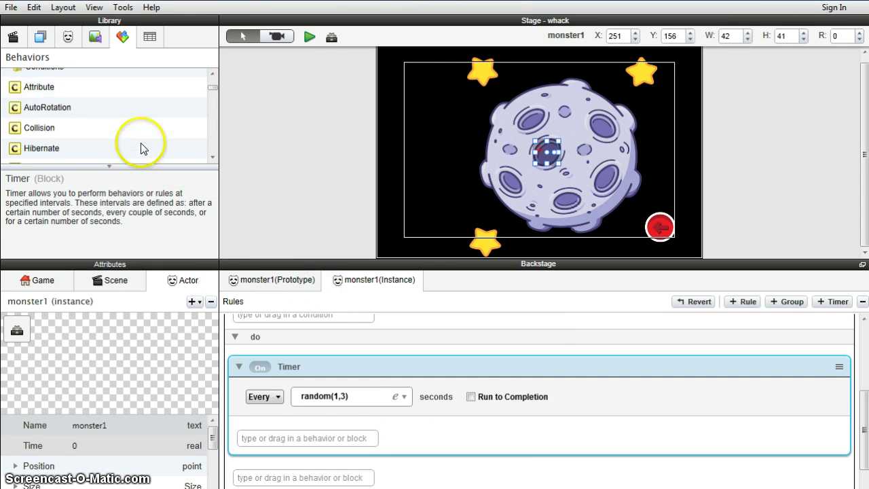
pyautogui.scroll(-3, 139, 146)
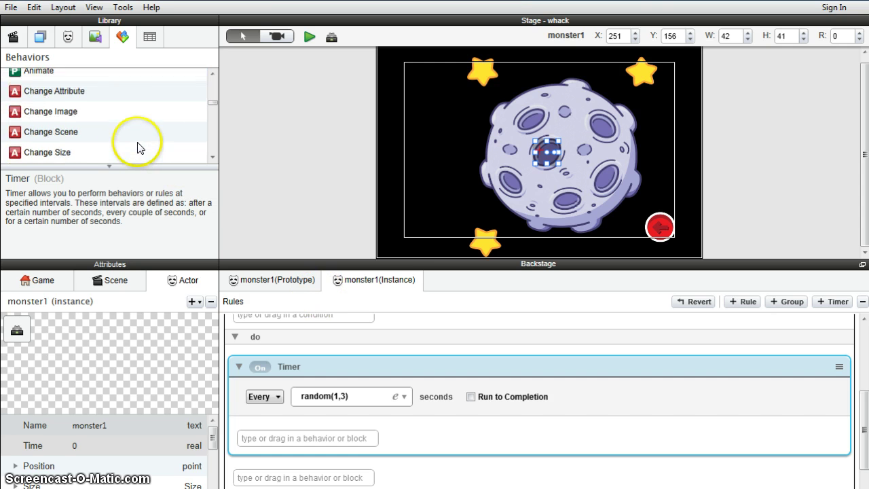
# - Put a Change Image action set to transparent inside the Timer, then collapse the rule
pyautogui.moveTo(61, 113); pyautogui.dragTo(333, 428)
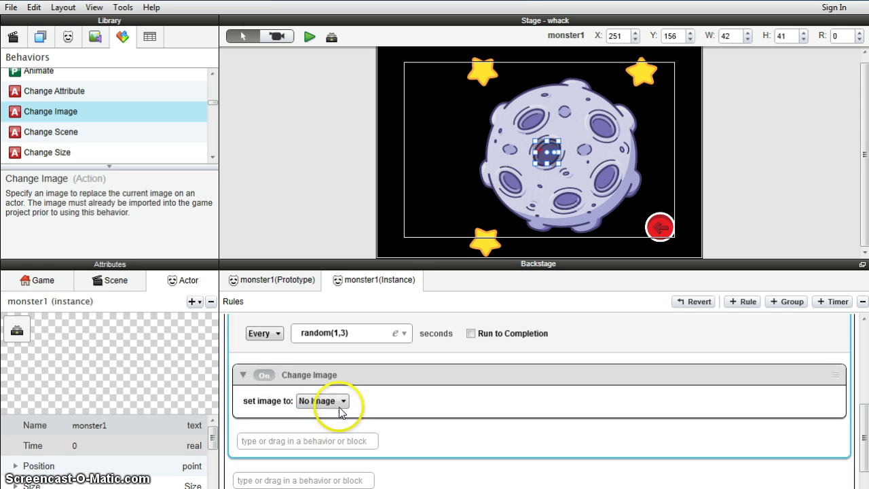
pyautogui.click(343, 402)
pyautogui.scroll(-8, 313, 350)
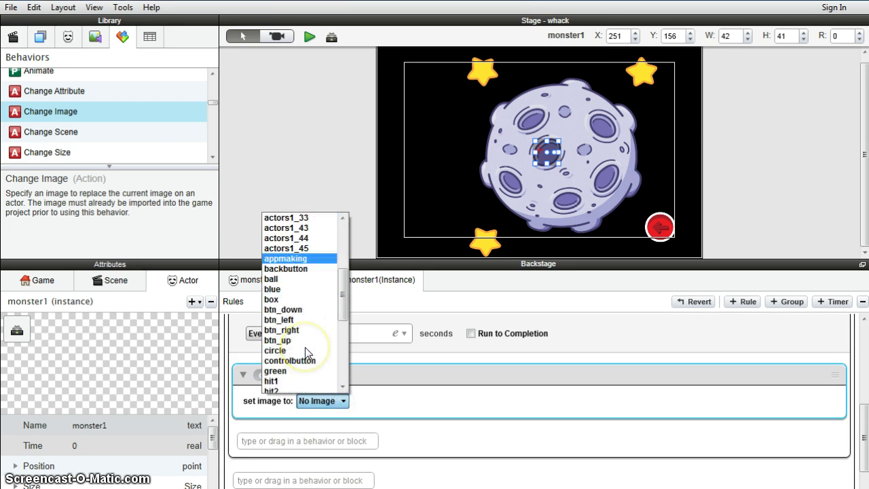
pyautogui.scroll(-2, 306, 353)
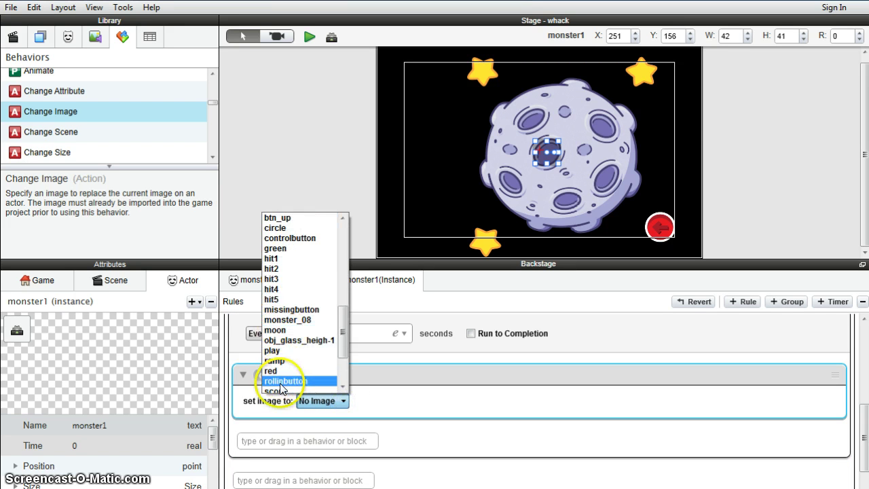
pyautogui.scroll(-2, 289, 369)
pyautogui.click(286, 358)
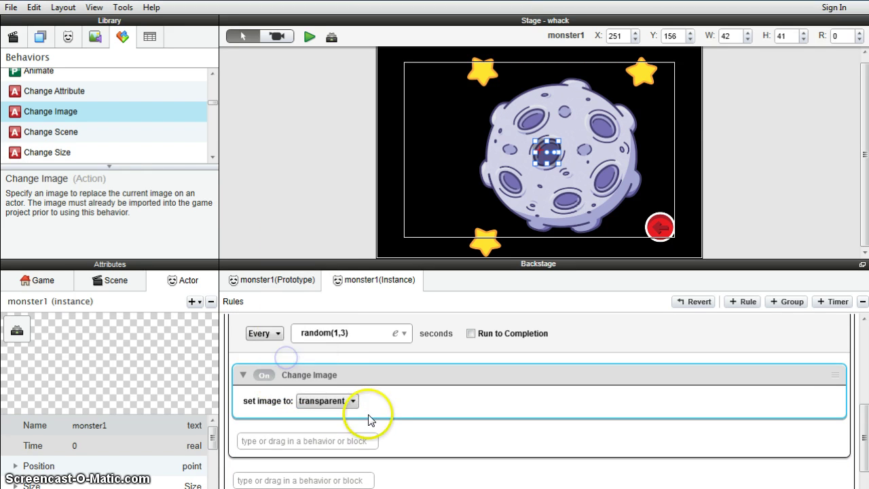
pyautogui.scroll(1, 369, 378)
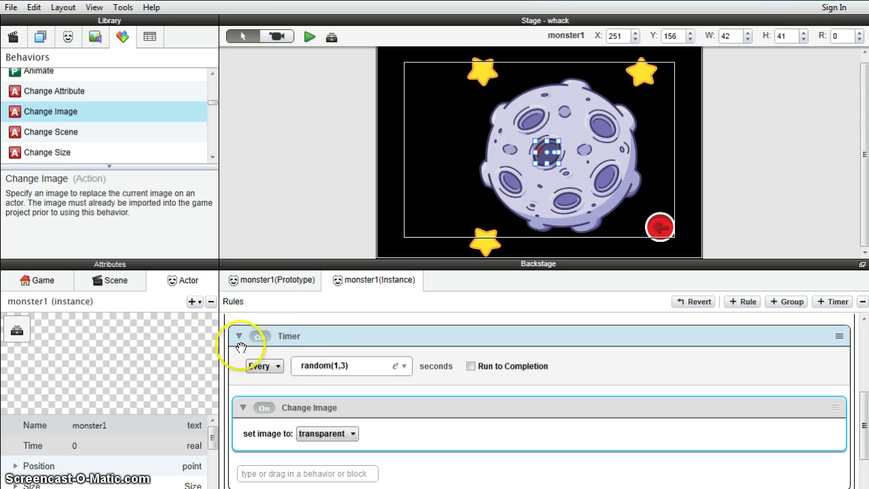
pyautogui.scroll(5, 283, 386)
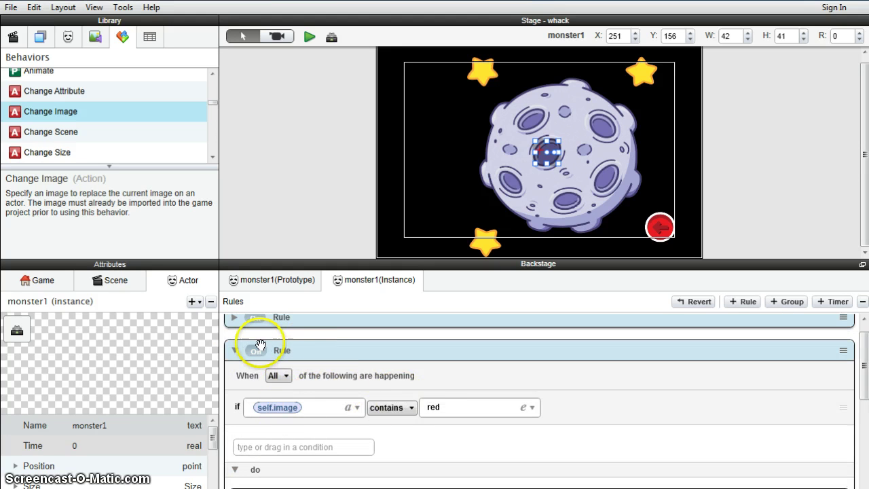
pyautogui.click(235, 351)
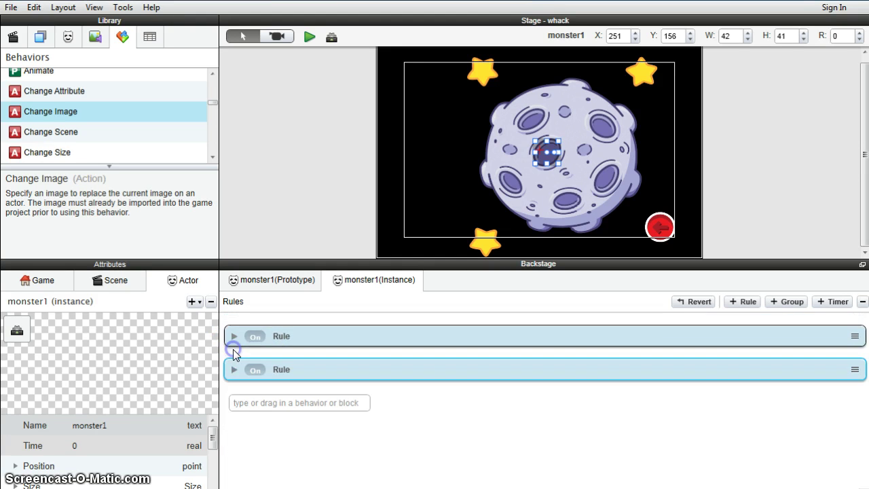
pyautogui.click(309, 37)
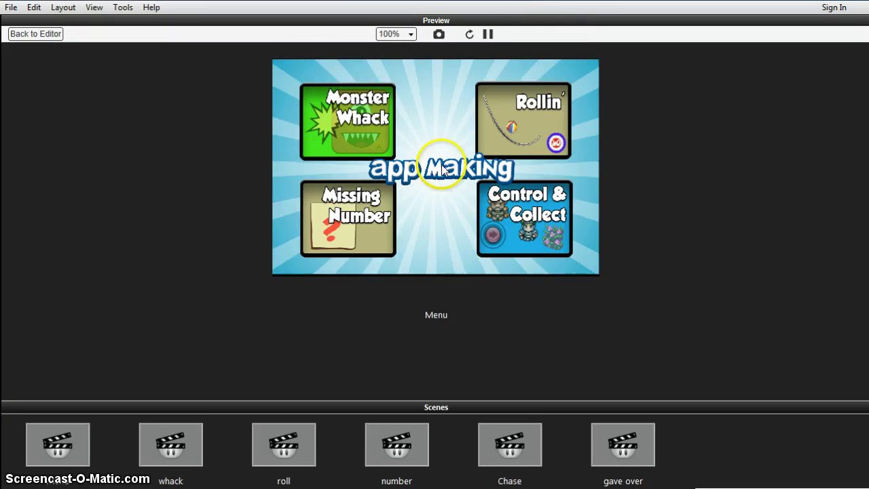
pyautogui.click(361, 119)
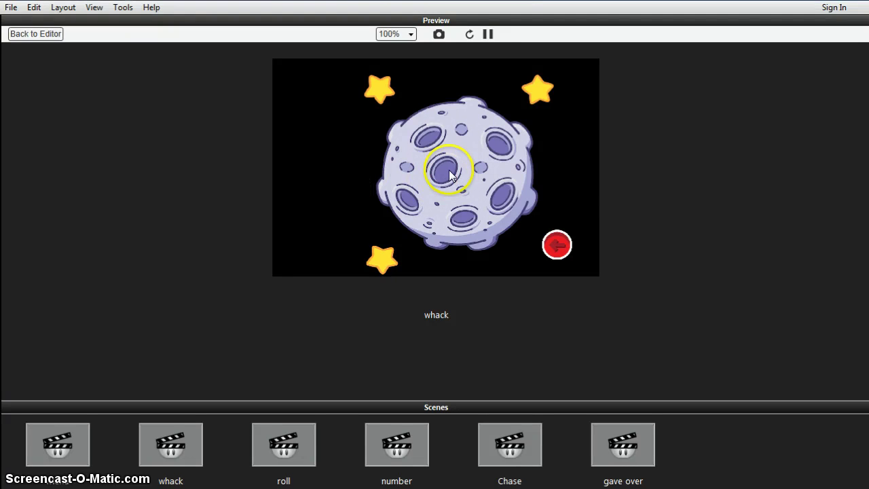
pyautogui.click(52, 36)
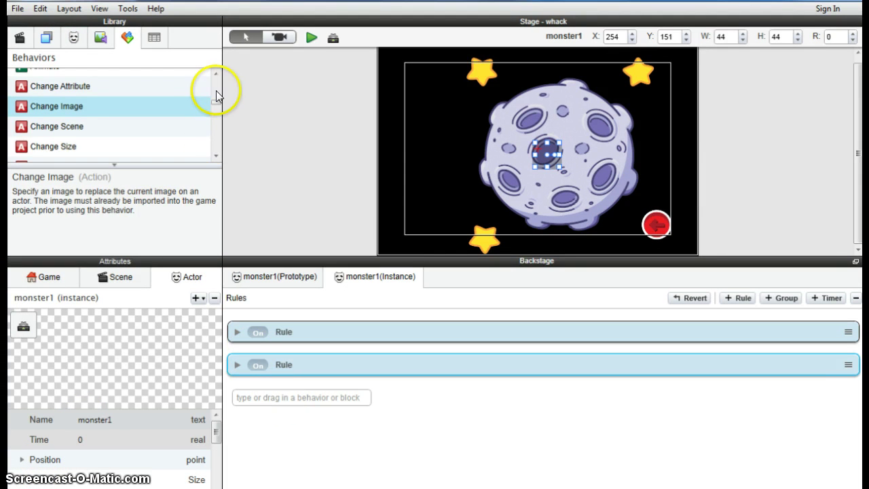
# - Create a new Touch-pressed rule on monster1 and expand its do section
pyautogui.moveTo(214, 100)
pyautogui.mouseDown()
pyautogui.moveTo(215, 77)
pyautogui.moveTo(217, 86)
pyautogui.mouseUp()
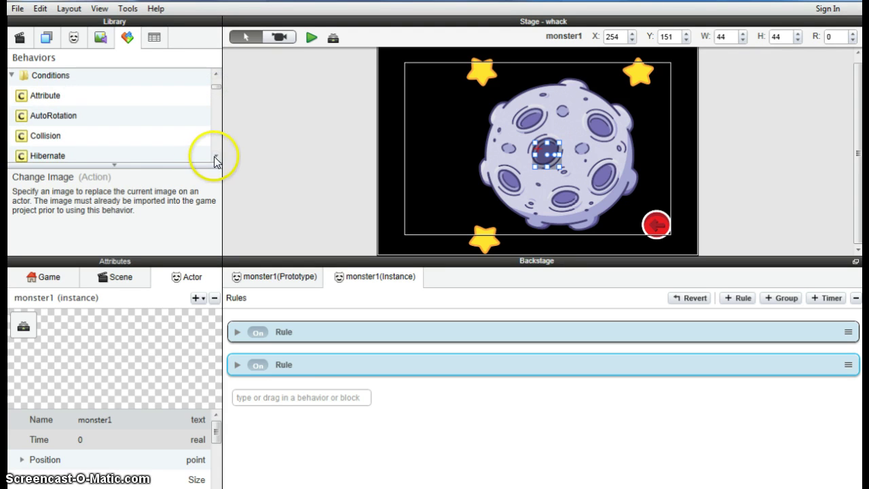
pyautogui.moveTo(215, 157); pyautogui.dragTo(214, 156)
pyautogui.moveTo(49, 141); pyautogui.dragTo(304, 389)
pyautogui.scroll(-2, 312, 415)
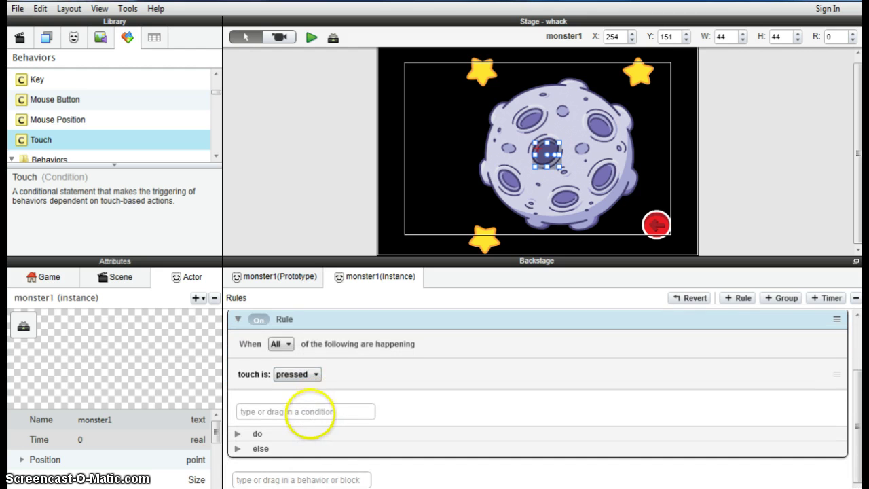
pyautogui.click(237, 434)
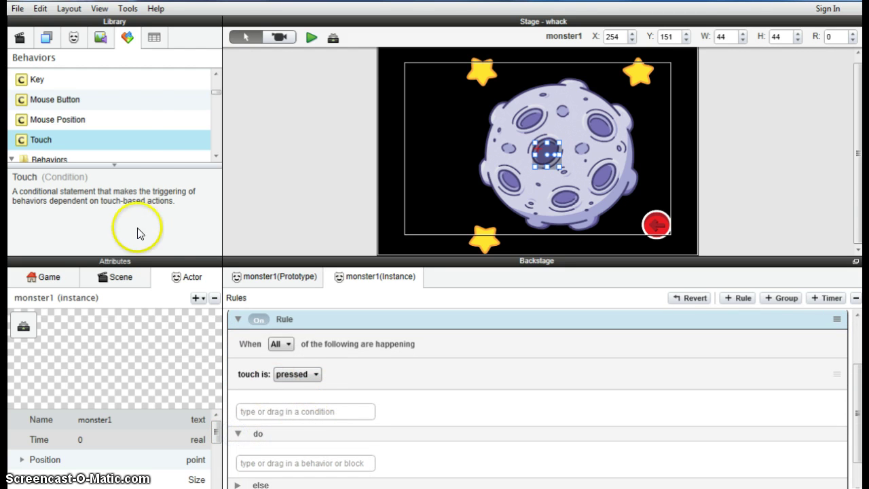
# - Add a Play Sound action to the rule that plays thwack3
pyautogui.scroll(-2, 129, 112)
pyautogui.scroll(-10, 129, 118)
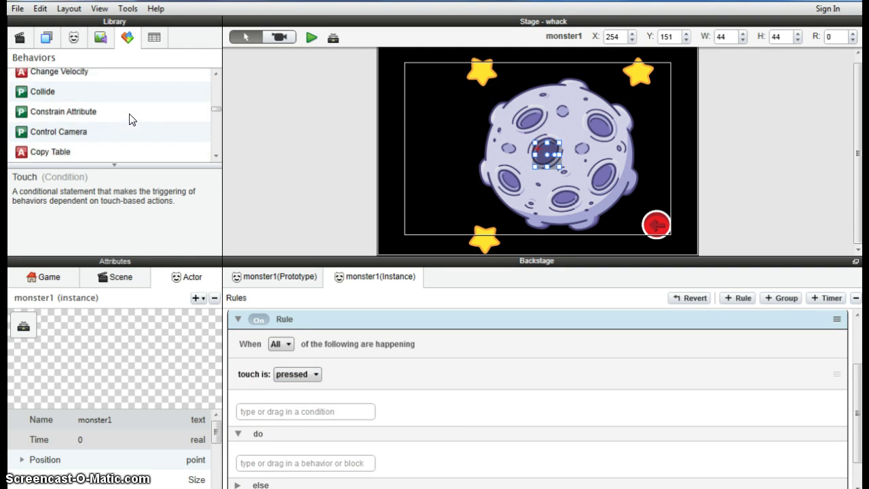
pyautogui.scroll(-10, 132, 119)
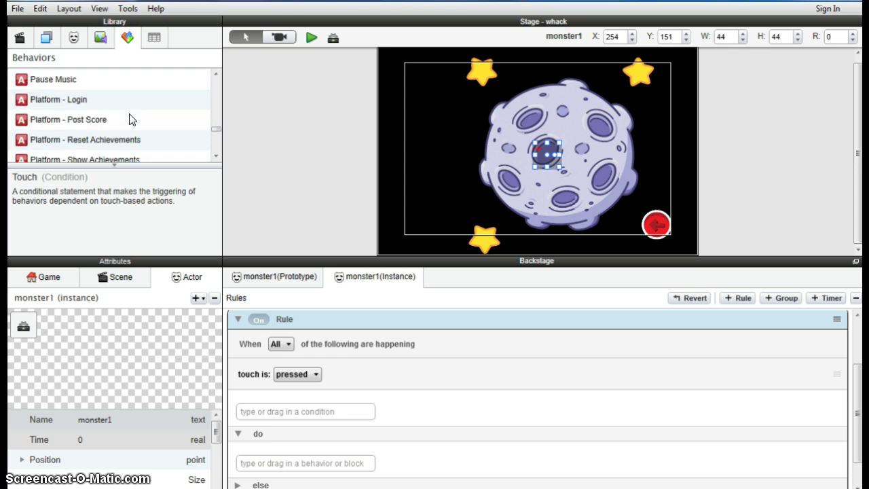
pyautogui.scroll(-2, 132, 120)
pyautogui.click(68, 134)
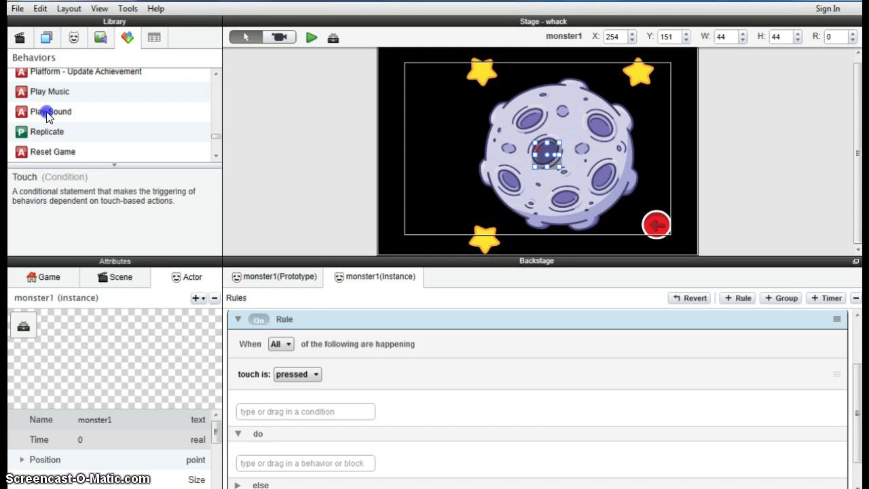
pyautogui.moveTo(46, 114); pyautogui.dragTo(332, 416)
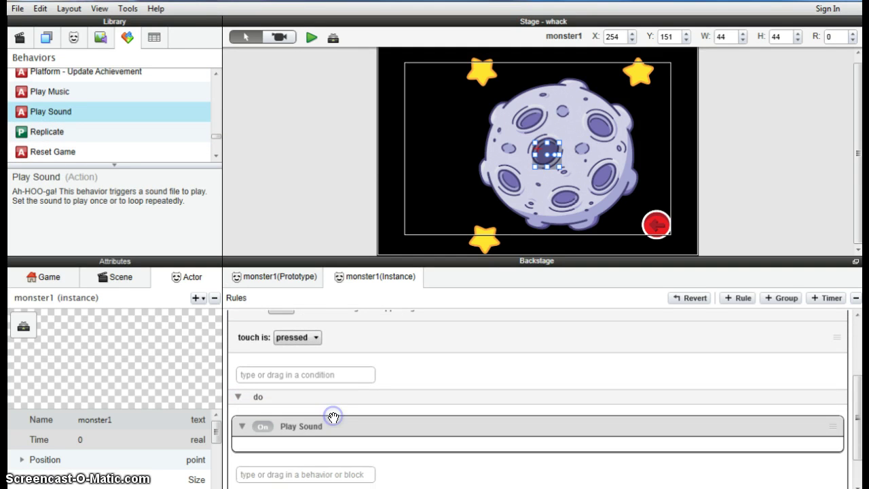
pyautogui.click(306, 400)
pyautogui.scroll(-1, 288, 439)
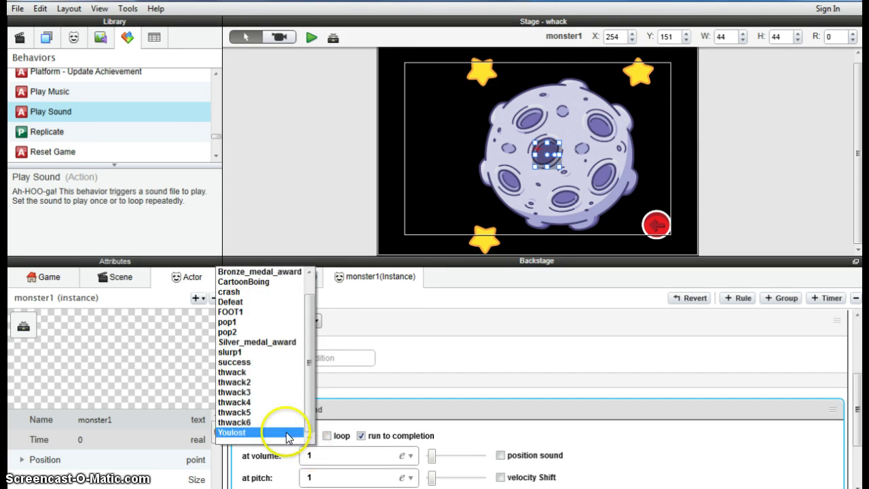
pyautogui.click(266, 391)
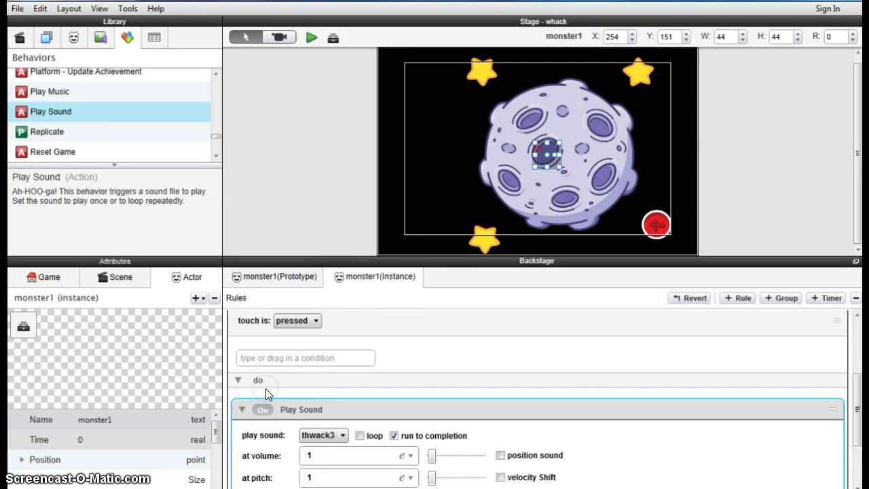
pyautogui.click(311, 37)
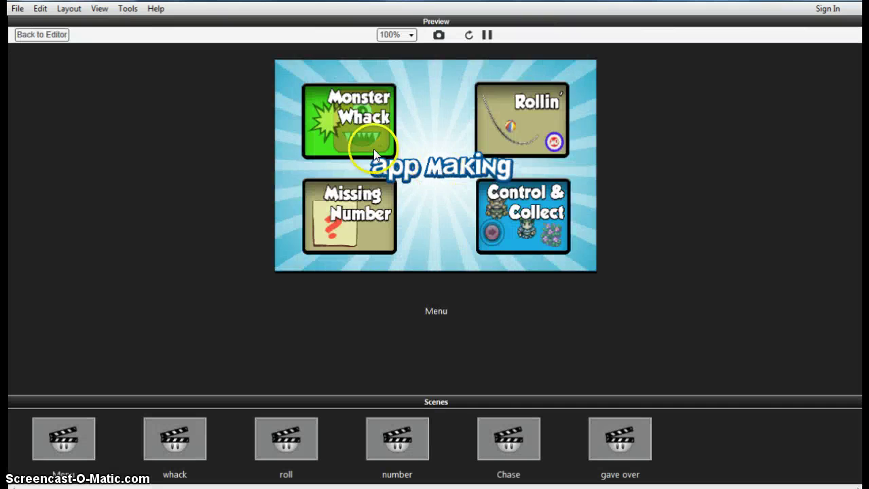
pyautogui.click(356, 132)
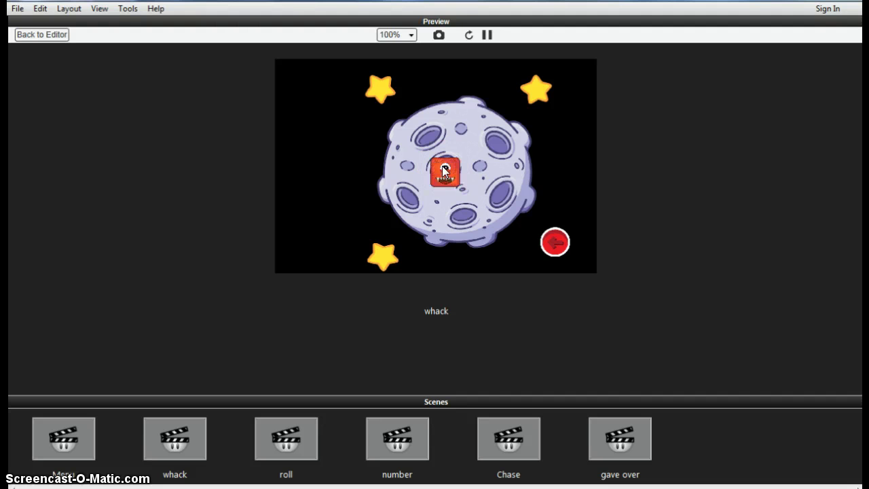
pyautogui.click(58, 35)
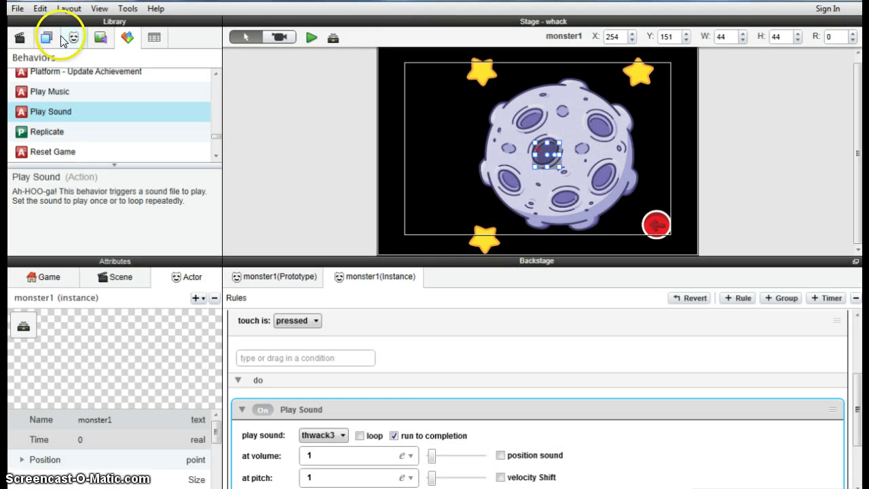
# - Collapse Play Sound and add an Attribute condition to the touch rule
pyautogui.click(240, 409)
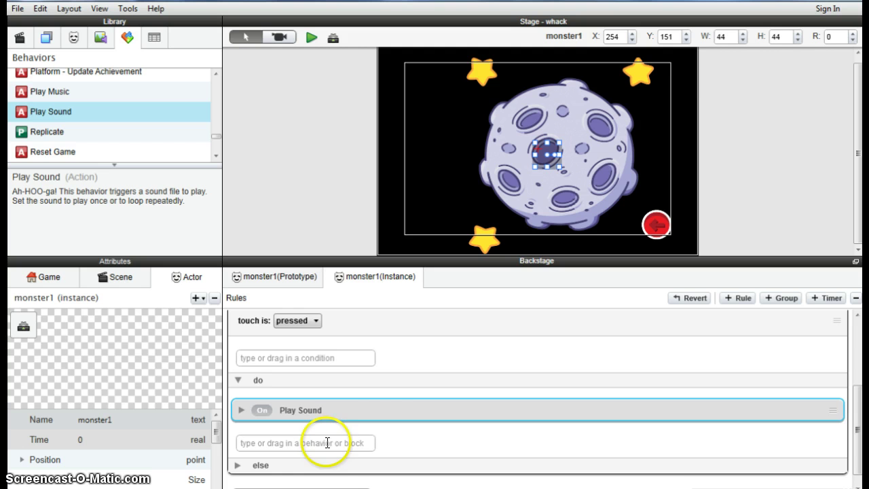
pyautogui.scroll(2, 254, 354)
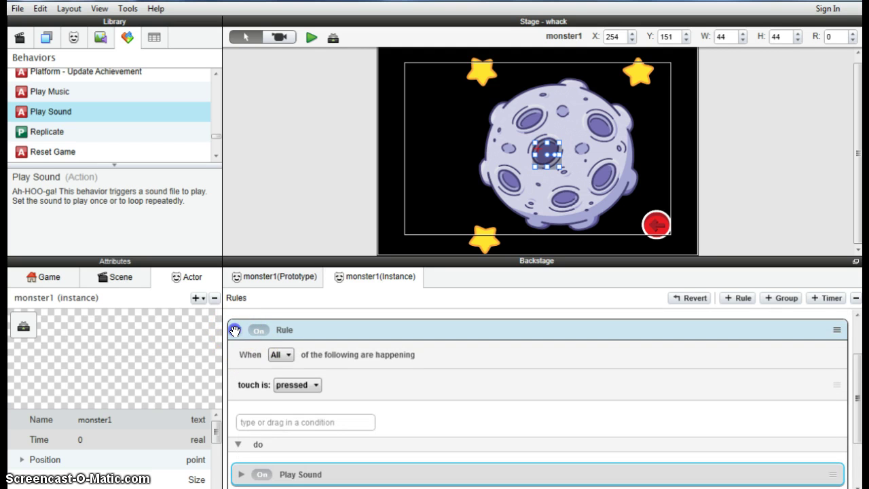
pyautogui.click(237, 332)
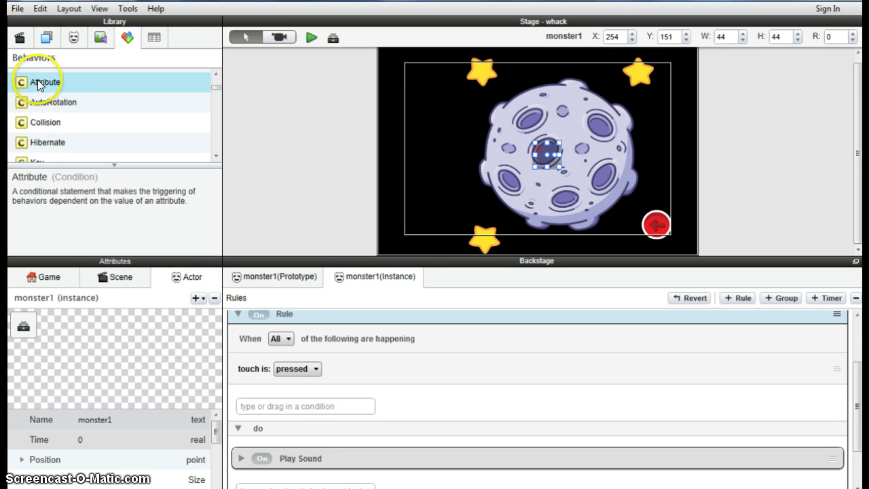
pyautogui.moveTo(38, 81); pyautogui.dragTo(305, 425)
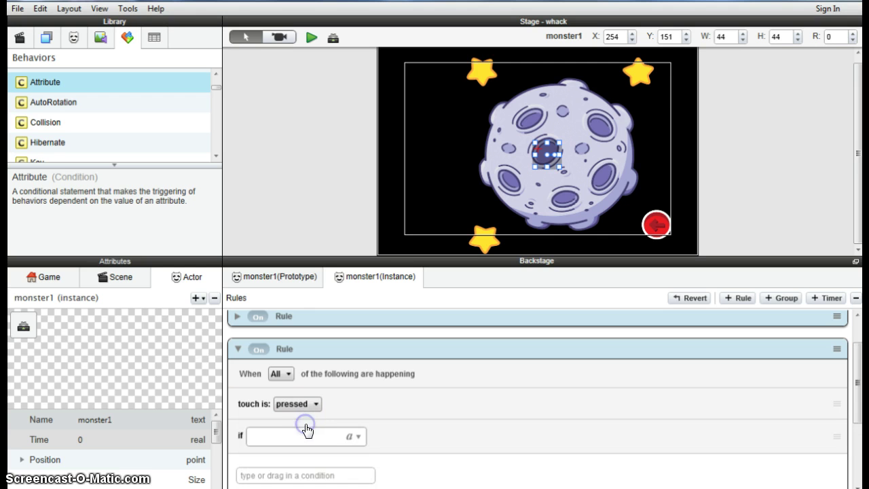
# - Set the condition to require monster1's self.image is red
pyautogui.click(357, 440)
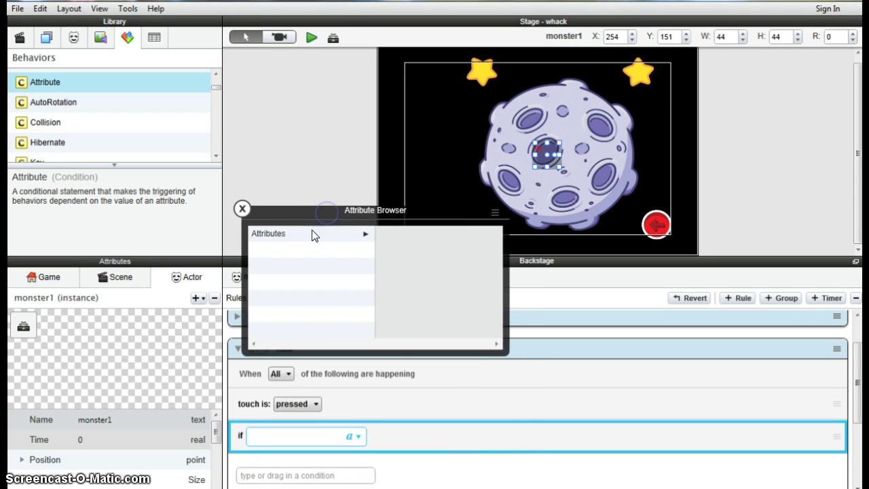
pyautogui.click(312, 234)
pyautogui.click(392, 299)
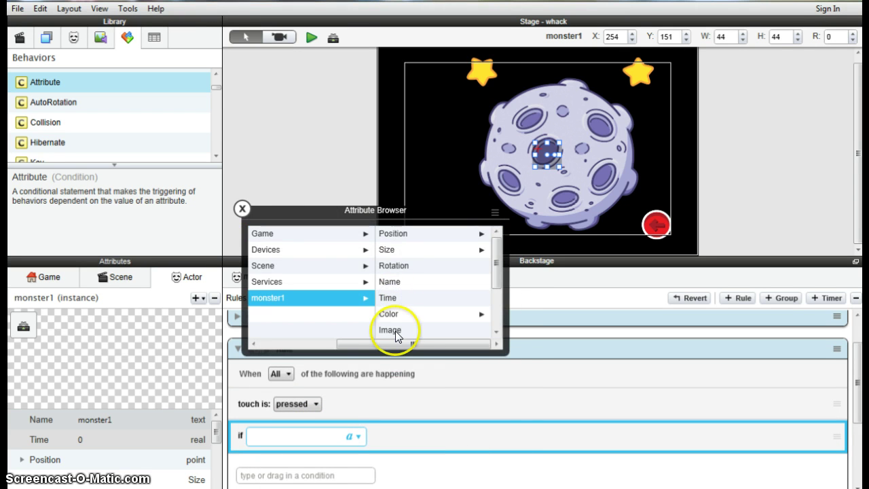
pyautogui.click(395, 330)
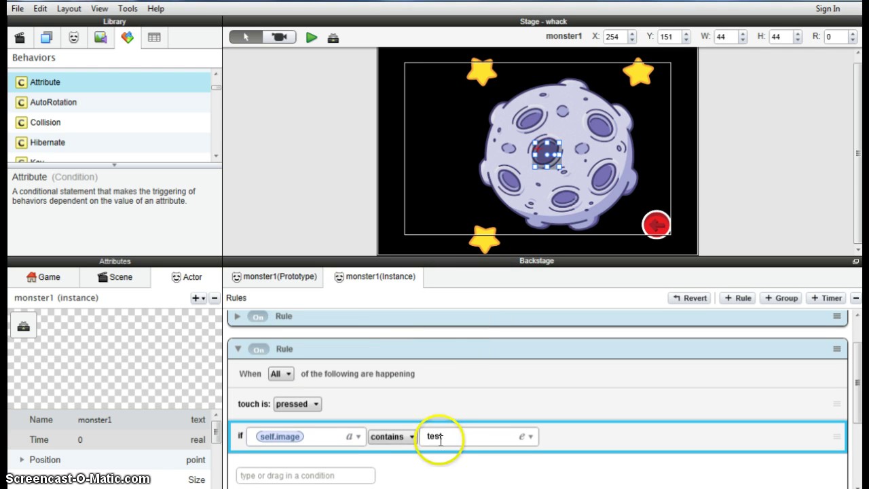
pyautogui.click(406, 441)
pyautogui.click(383, 474)
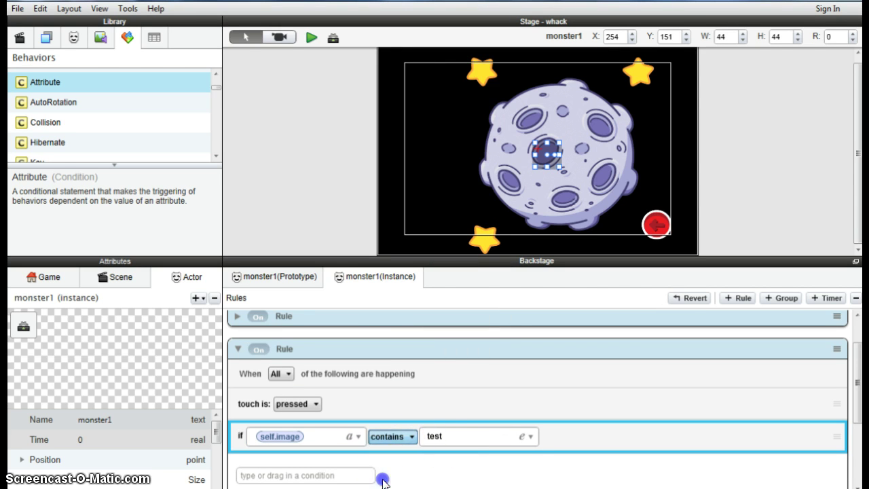
pyautogui.click(422, 435)
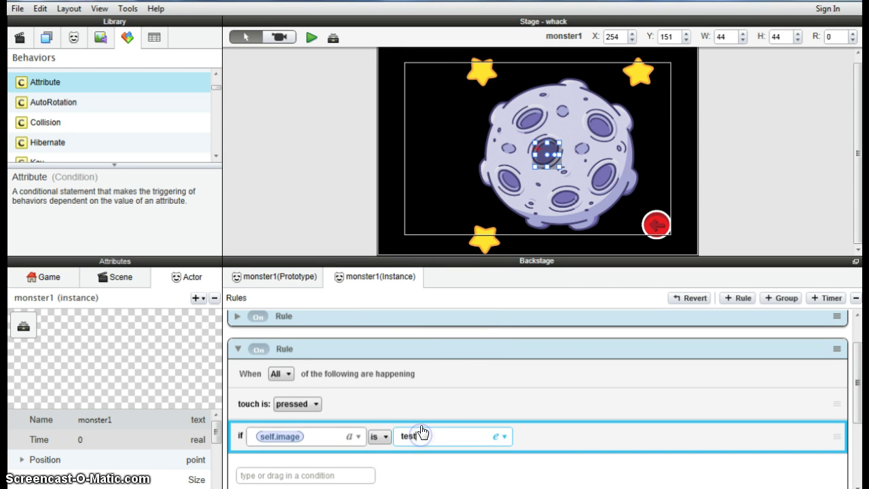
pyautogui.write('red')
pyautogui.click(432, 424)
pyautogui.click(310, 37)
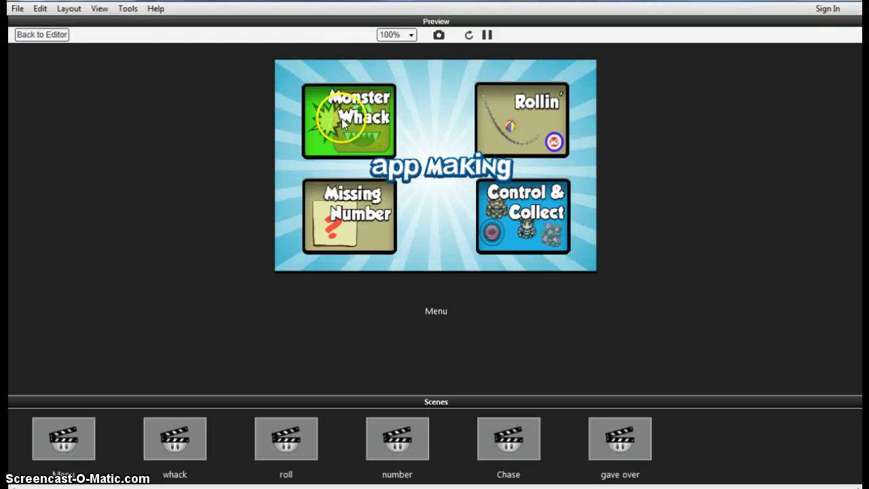
pyautogui.click(341, 119)
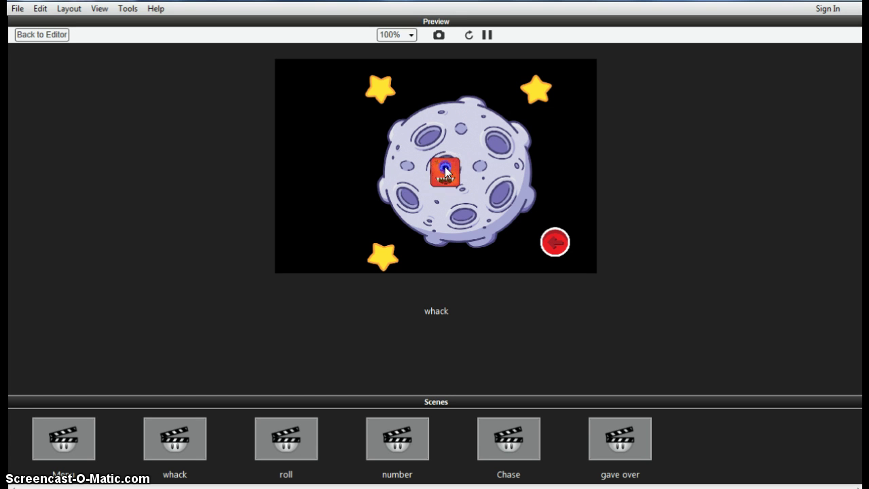
pyautogui.click(72, 67)
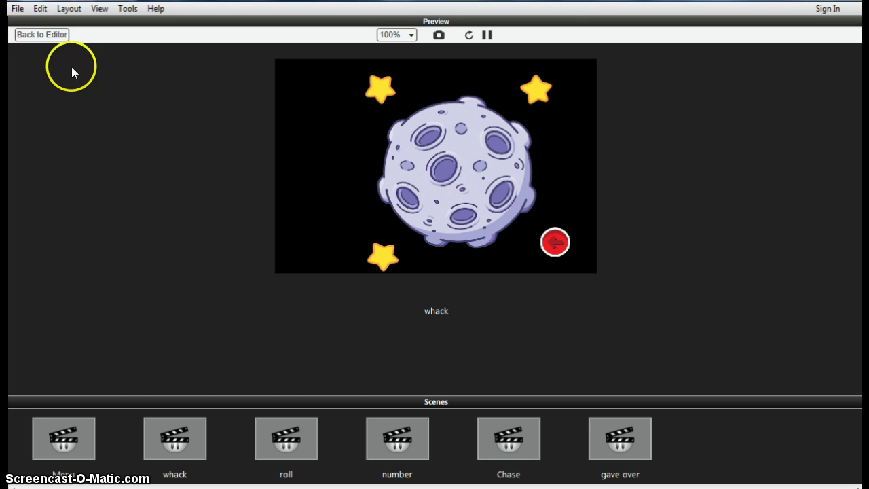
pyautogui.click(45, 37)
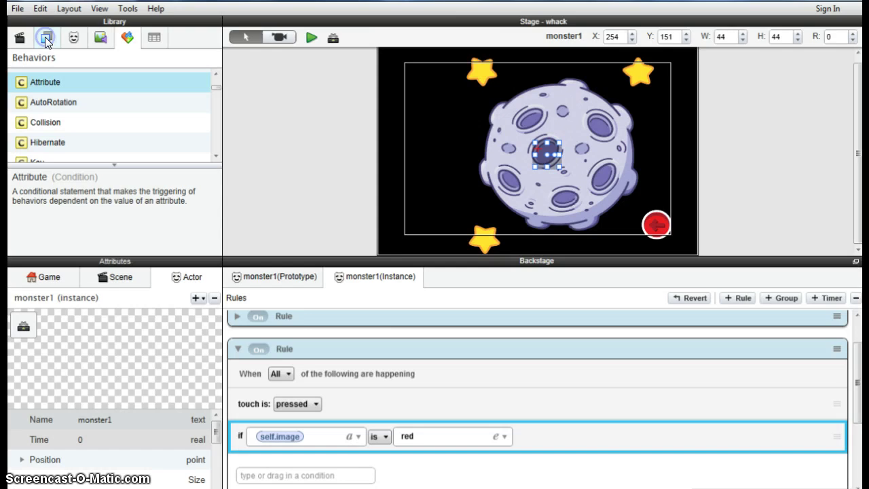
# - Collapse the rule, create a new blank actor in the Actors library, and name it hit
pyautogui.click(237, 349)
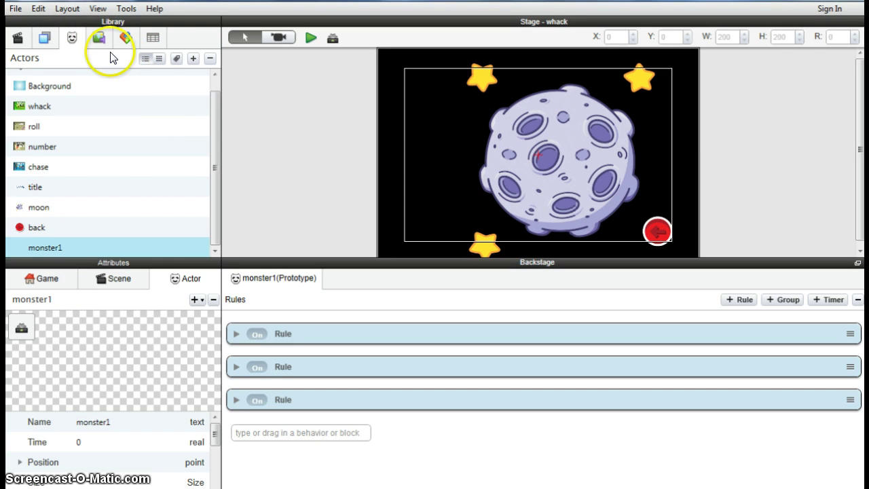
pyautogui.click(100, 38)
pyautogui.click(73, 38)
pyautogui.click(193, 59)
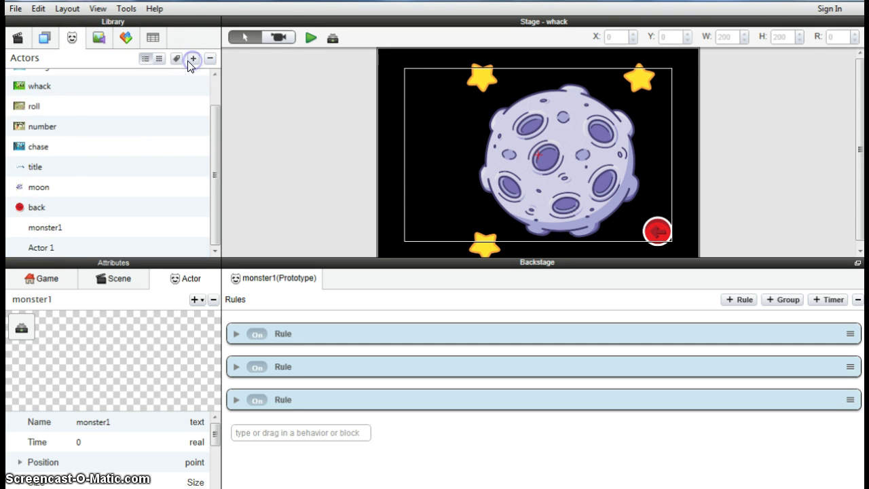
pyautogui.doubleClick(51, 248)
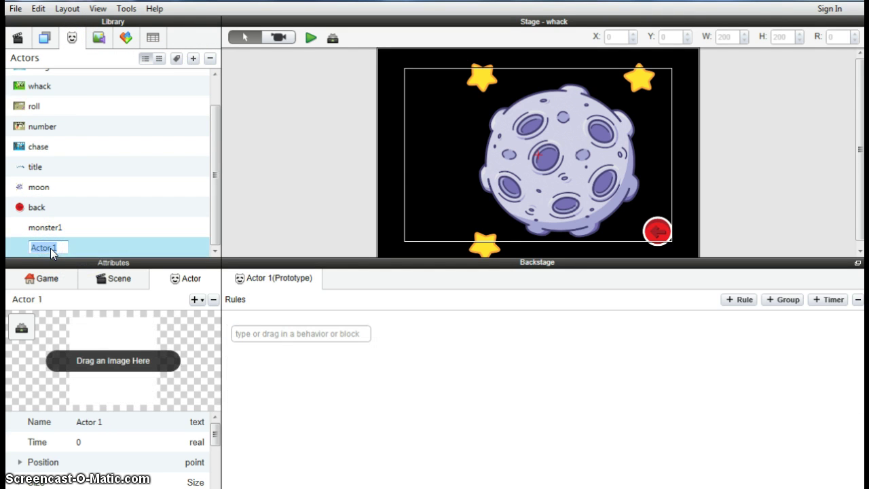
pyautogui.write('hit')
pyautogui.press('Return')
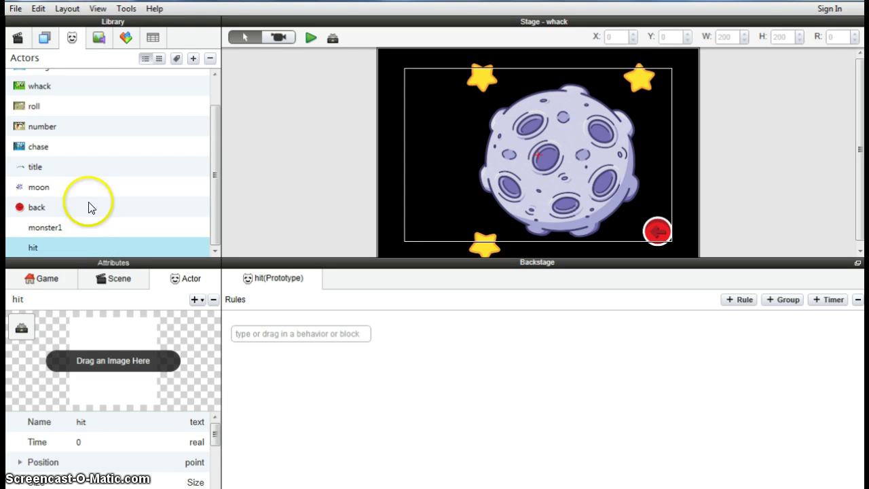
# - Give the hit actor the hit3 starburst image from Media
pyautogui.click(98, 38)
pyautogui.scroll(-12, 54, 174)
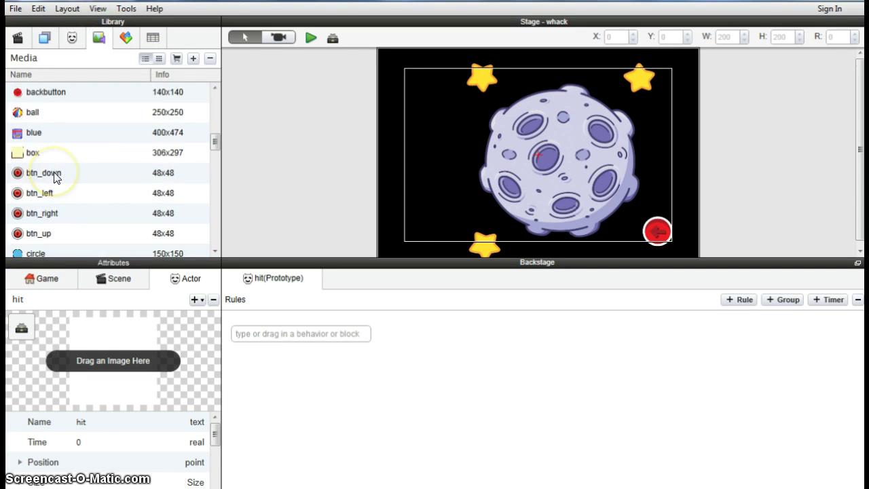
pyautogui.click(33, 133)
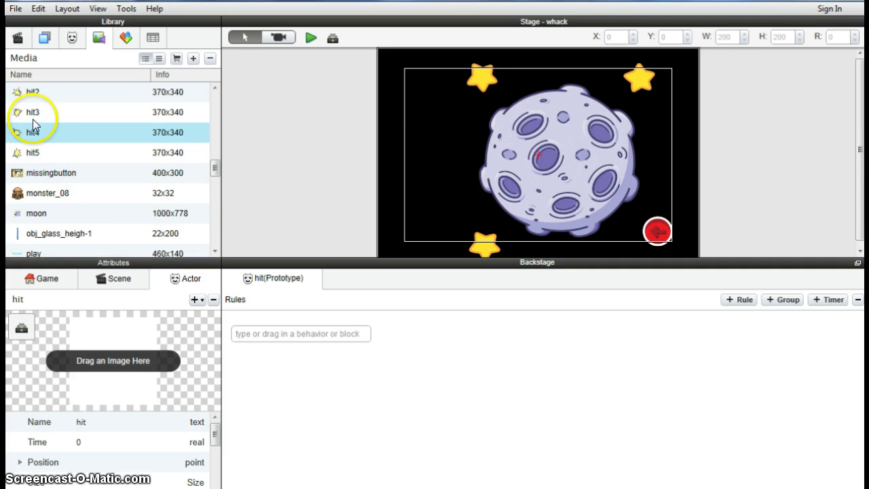
pyautogui.moveTo(32, 114); pyautogui.dragTo(102, 349)
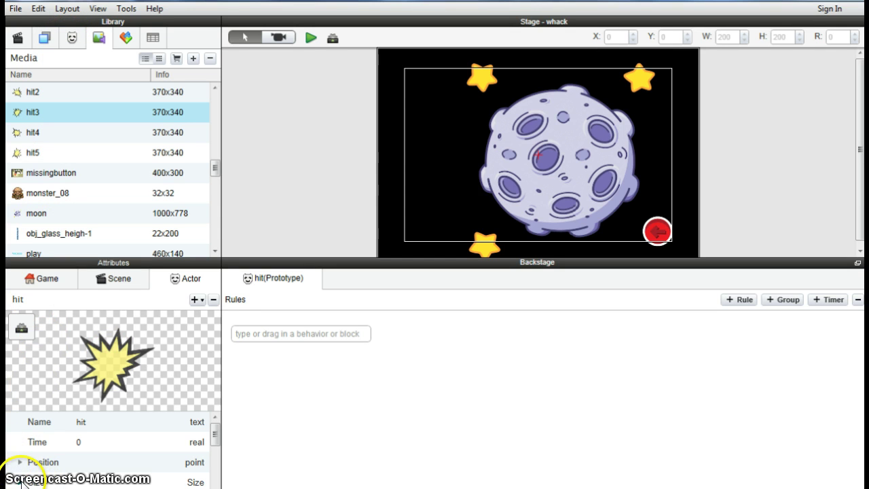
# - Resize the hit actor to 180 wide by 120 high
pyautogui.scroll(-3, 87, 450)
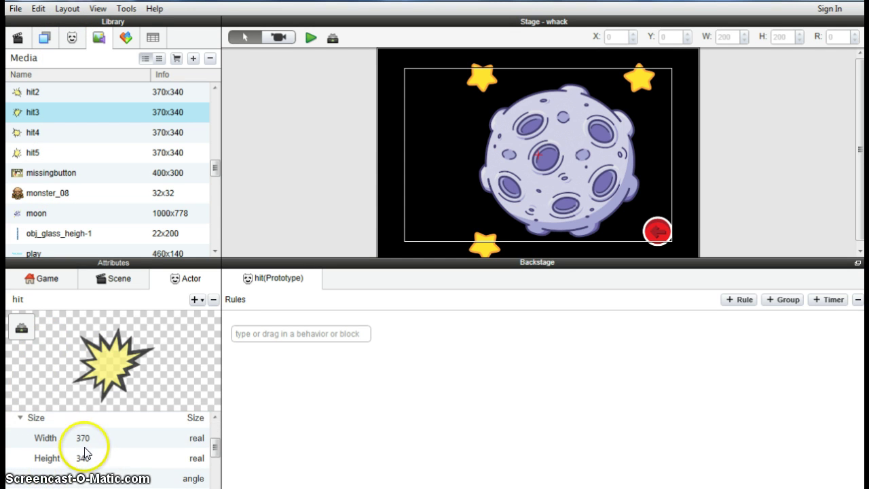
pyautogui.click(83, 439)
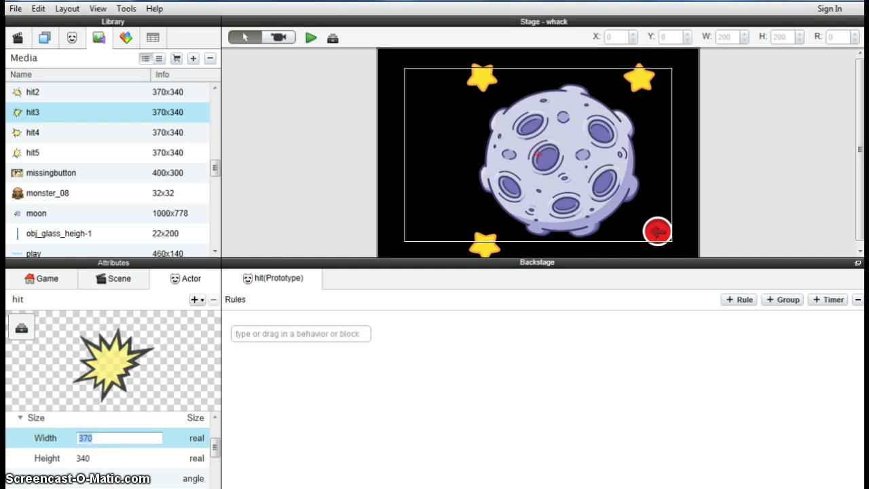
pyautogui.write('150')
pyautogui.click(85, 458)
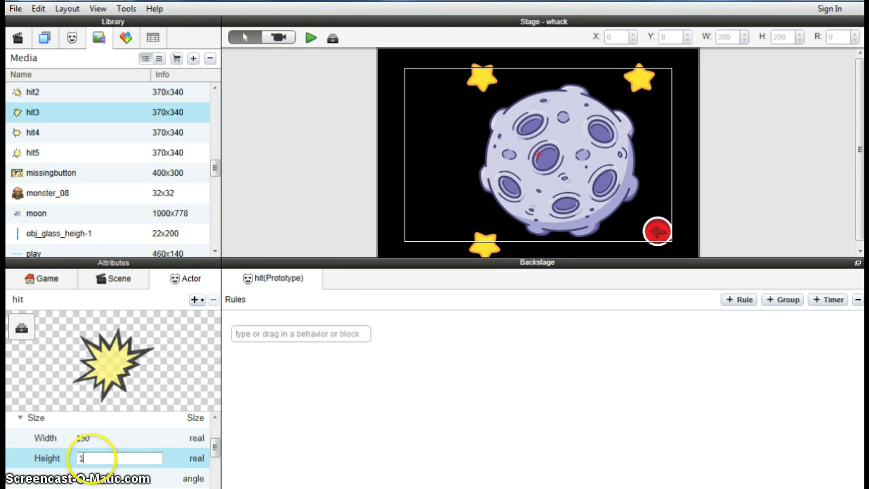
pyautogui.click(85, 439)
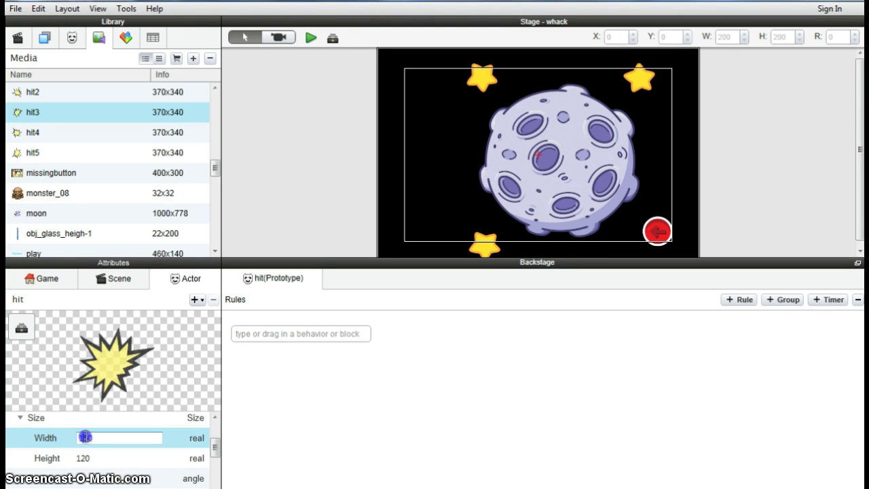
pyautogui.click(91, 439)
pyautogui.press('BackSpace')
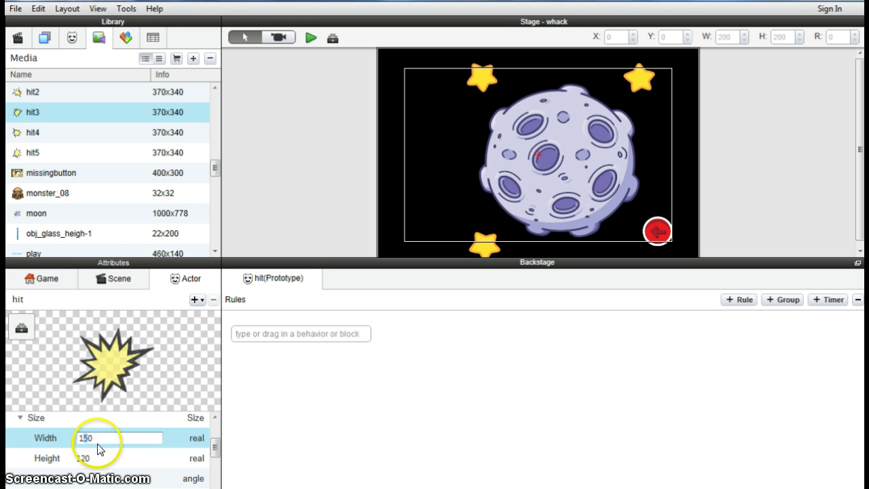
pyautogui.write('8')
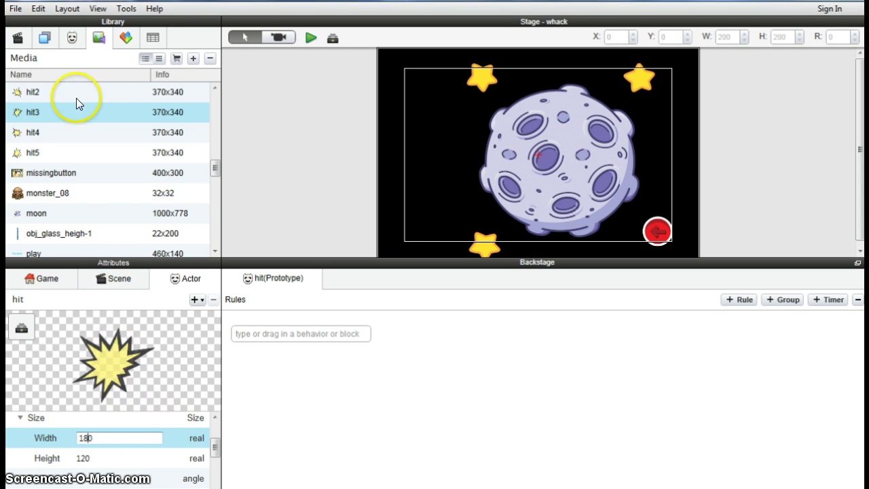
pyautogui.click(71, 37)
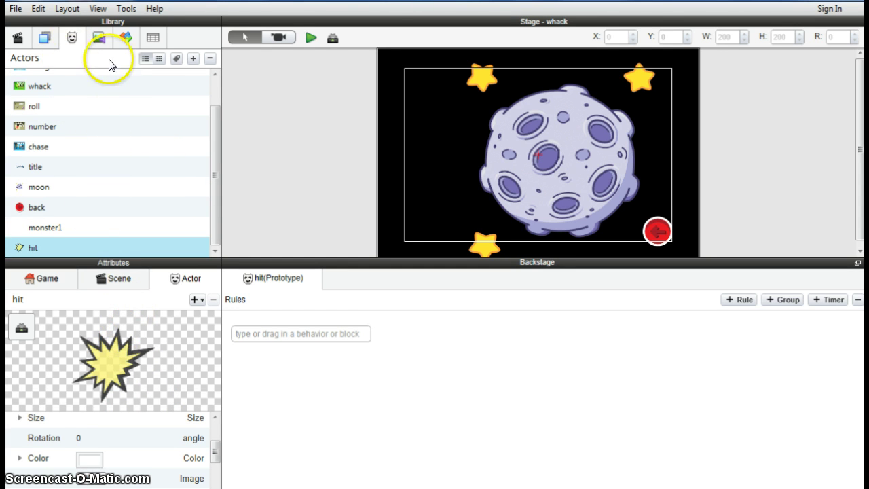
# - Add a Timer to the hit actor's rules set to fire After a delay
pyautogui.click(128, 40)
pyautogui.scroll(5, 88, 110)
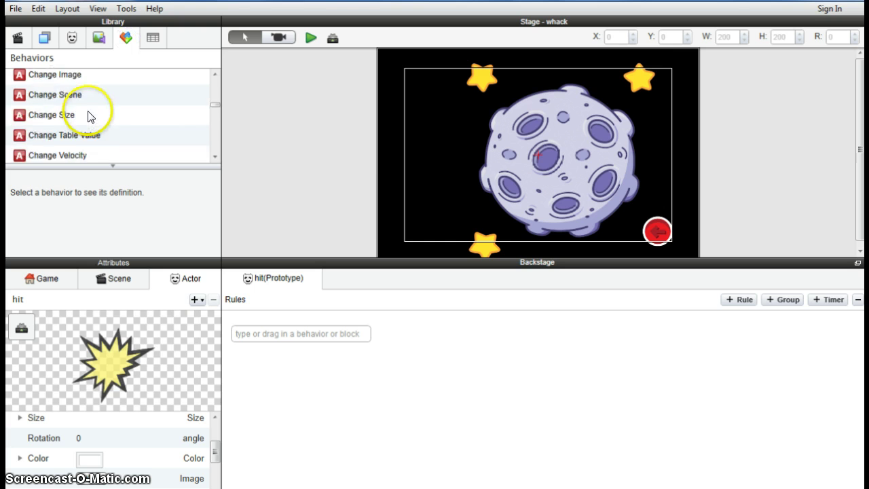
pyautogui.scroll(-10, 88, 114)
pyautogui.scroll(1, 88, 115)
pyautogui.scroll(-1, 88, 115)
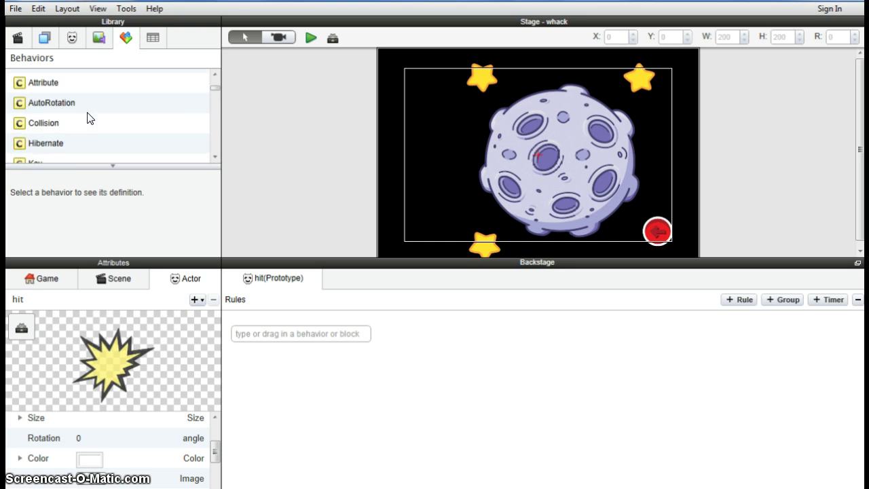
pyautogui.scroll(2, 87, 115)
pyautogui.moveTo(39, 139); pyautogui.dragTo(260, 319)
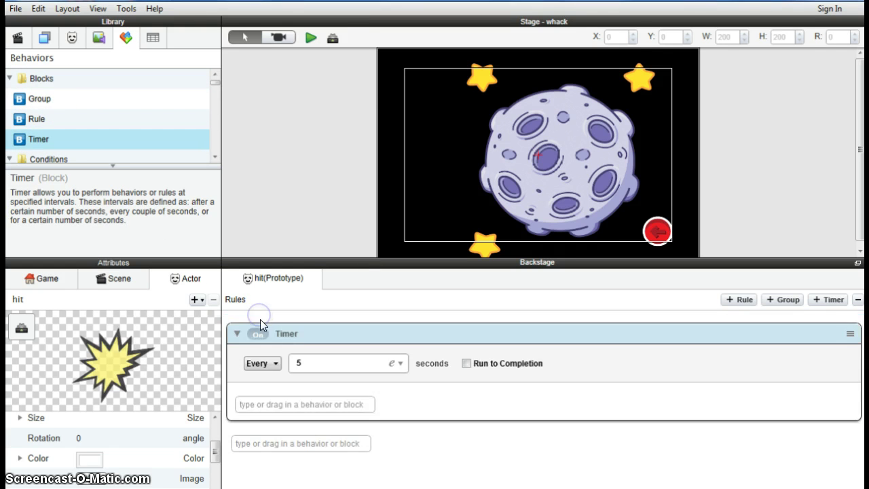
pyautogui.click(261, 364)
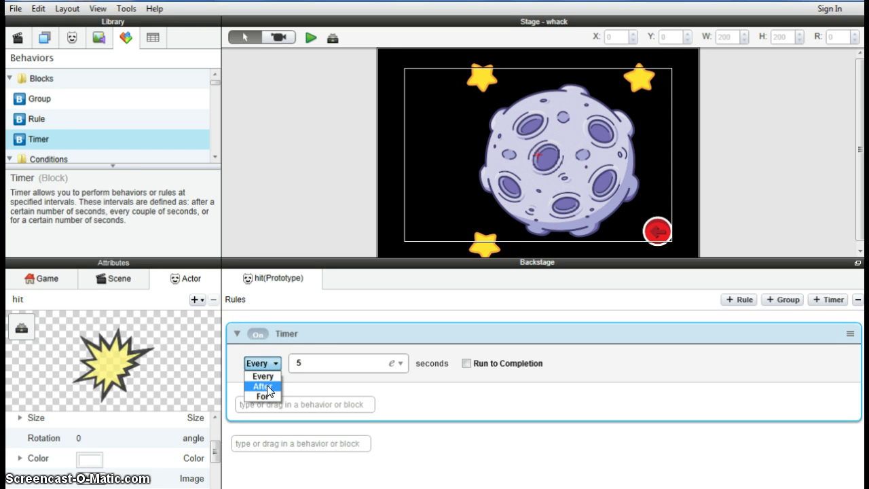
pyautogui.click(267, 385)
# - Set the delay to 0.1 seconds and put a Destroy action inside the timer
pyautogui.click(302, 363)
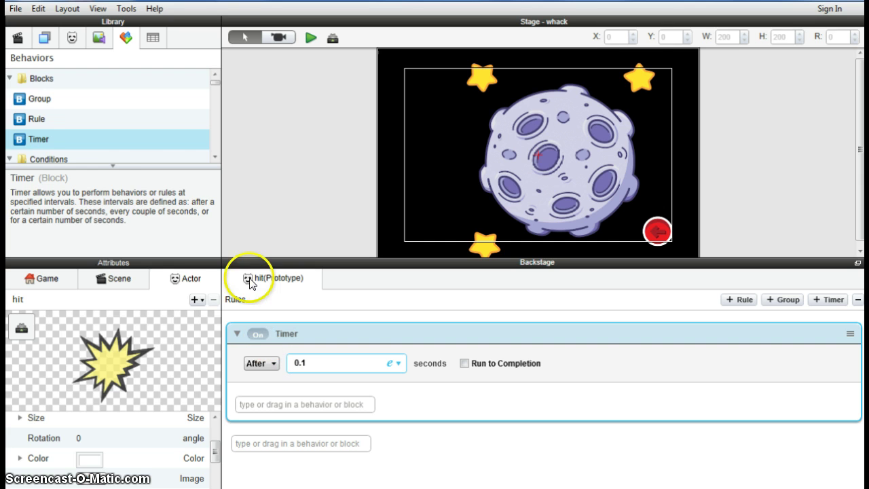
pyautogui.scroll(-10, 80, 135)
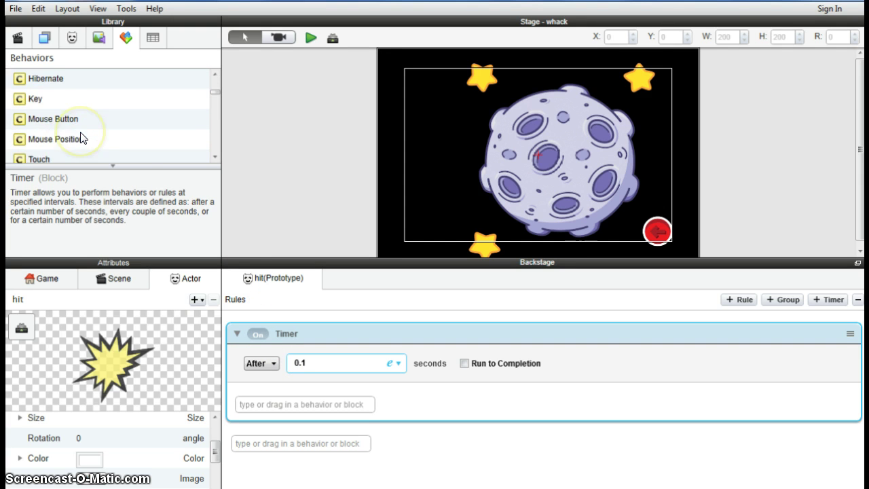
pyautogui.scroll(-5, 81, 137)
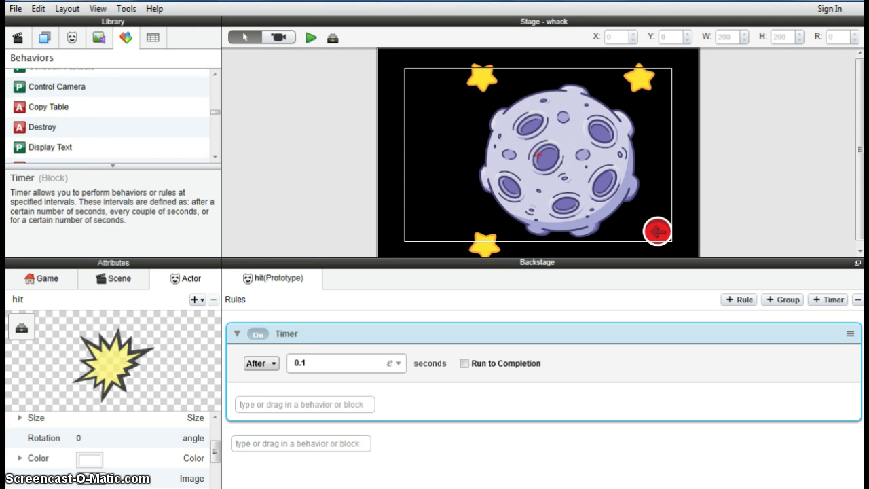
pyautogui.click(349, 291)
pyautogui.moveTo(48, 135); pyautogui.dragTo(297, 382)
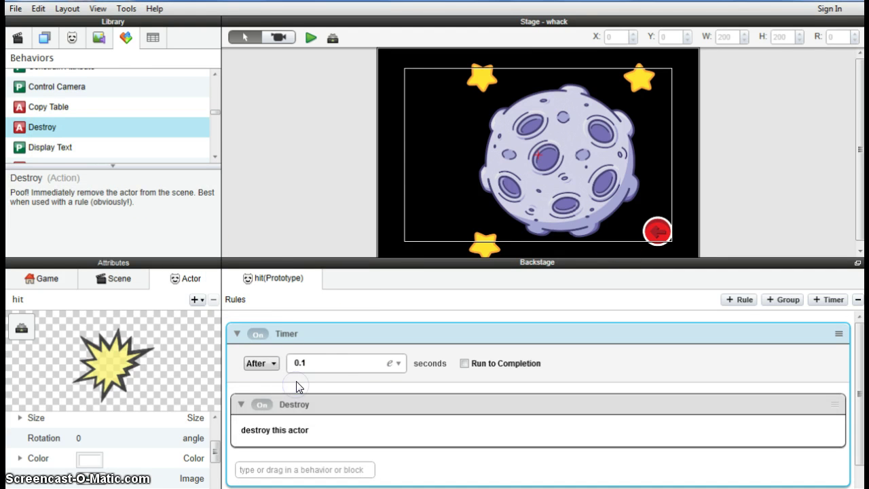
pyautogui.click(237, 333)
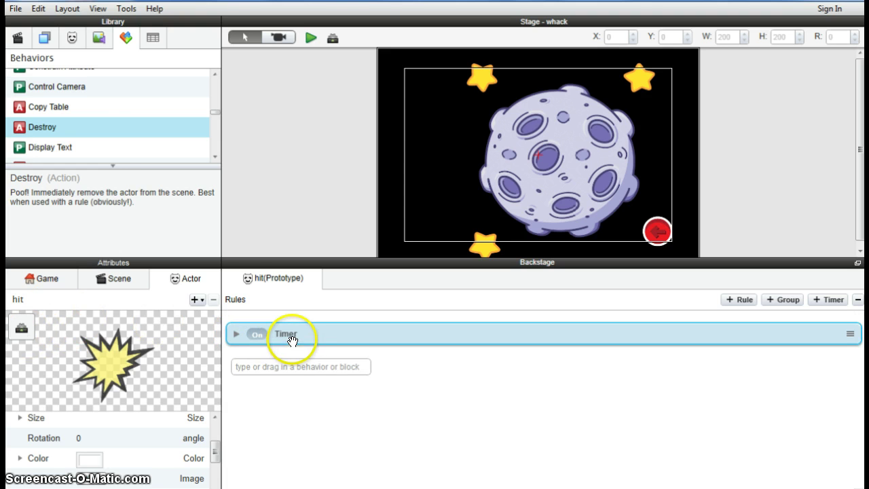
pyautogui.click(71, 39)
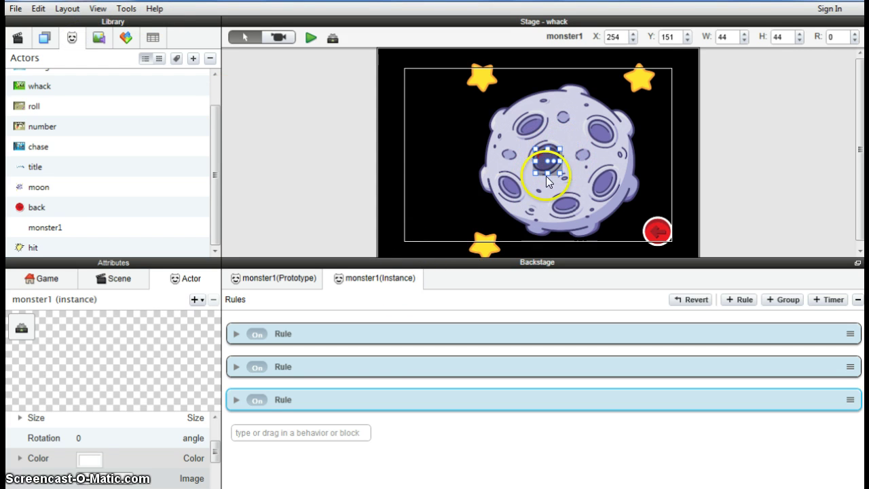
# - Expand monster1's touch rule and add a Spawn Actor action to it
pyautogui.click(237, 400)
pyautogui.scroll(-2, 357, 415)
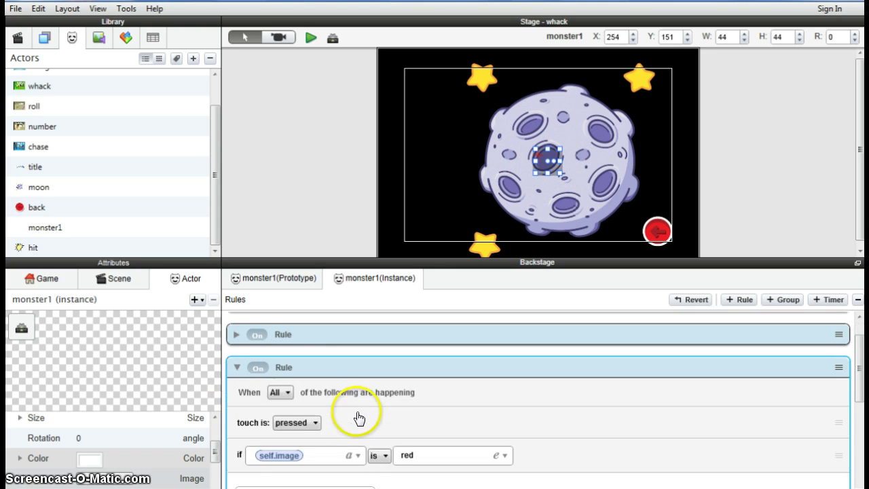
pyautogui.scroll(-4, 311, 425)
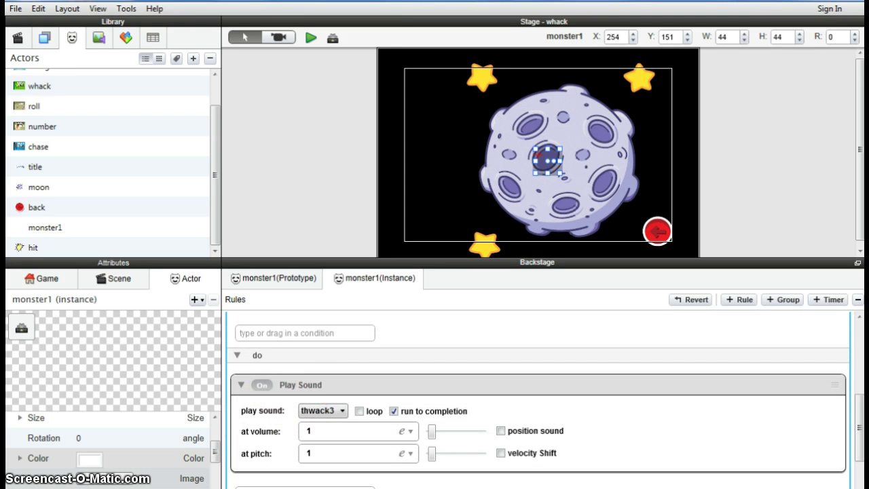
pyautogui.scroll(-2, 309, 388)
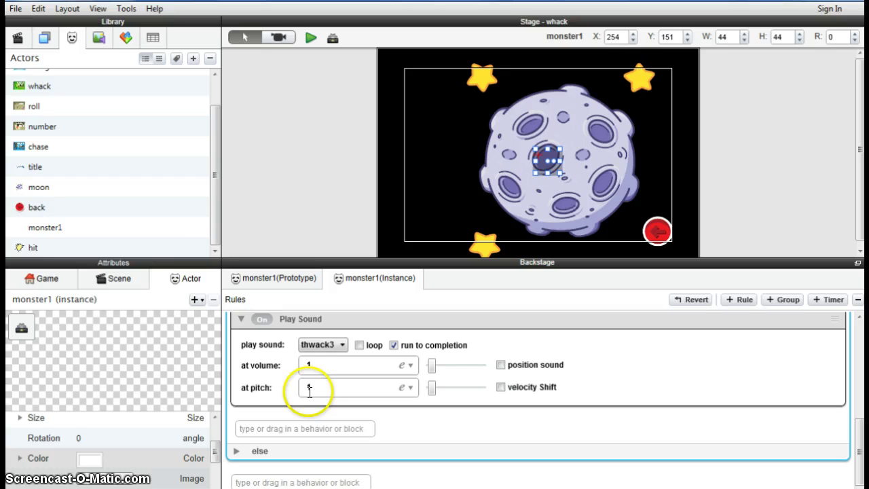
pyautogui.click(126, 37)
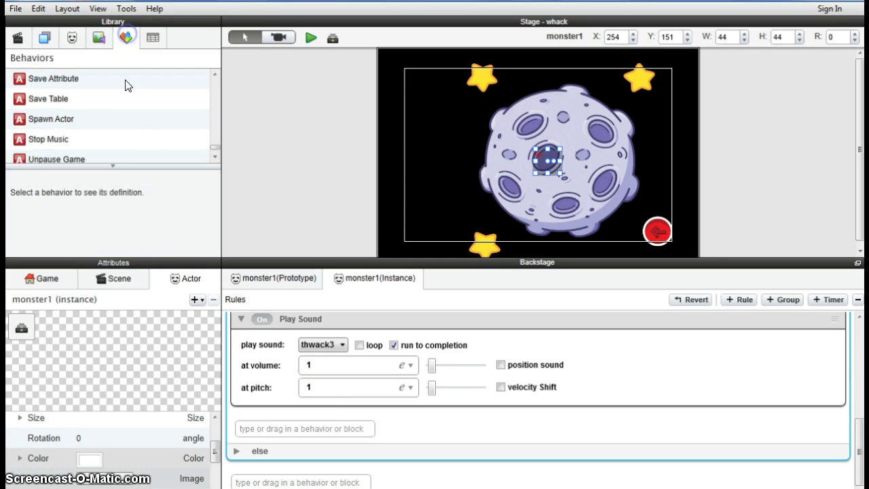
pyautogui.scroll(-1, 109, 135)
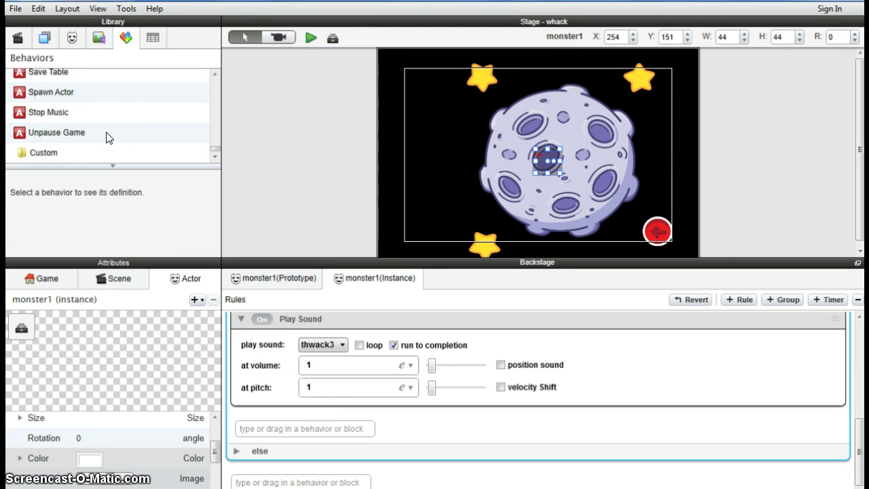
pyautogui.scroll(4, 106, 138)
pyautogui.scroll(-2, 107, 138)
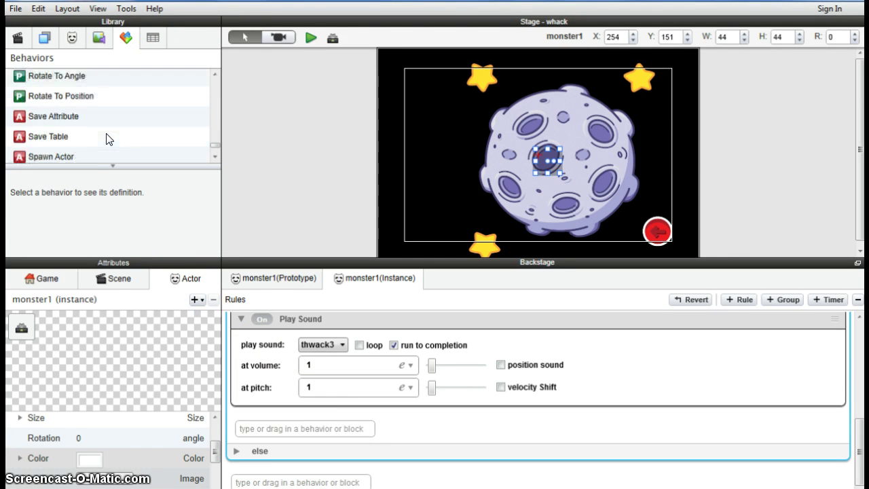
pyautogui.scroll(-1, 107, 139)
pyautogui.moveTo(78, 123); pyautogui.dragTo(339, 430)
# - Set Spawn Actor to spawn the hit actor and collapse the rules
pyautogui.scroll(-3, 340, 430)
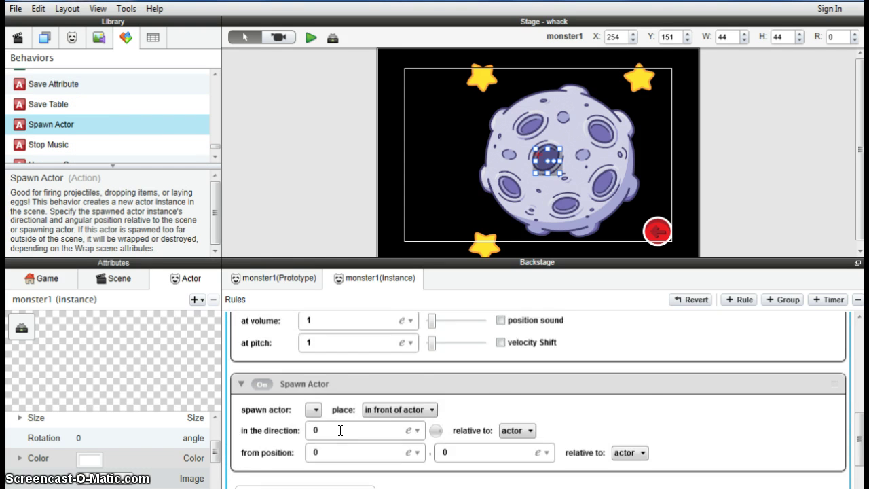
pyautogui.click(316, 343)
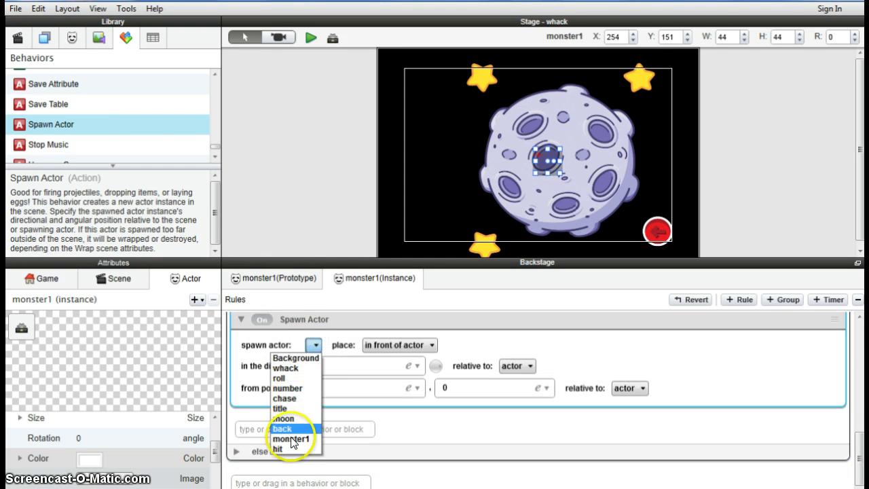
pyautogui.click(290, 447)
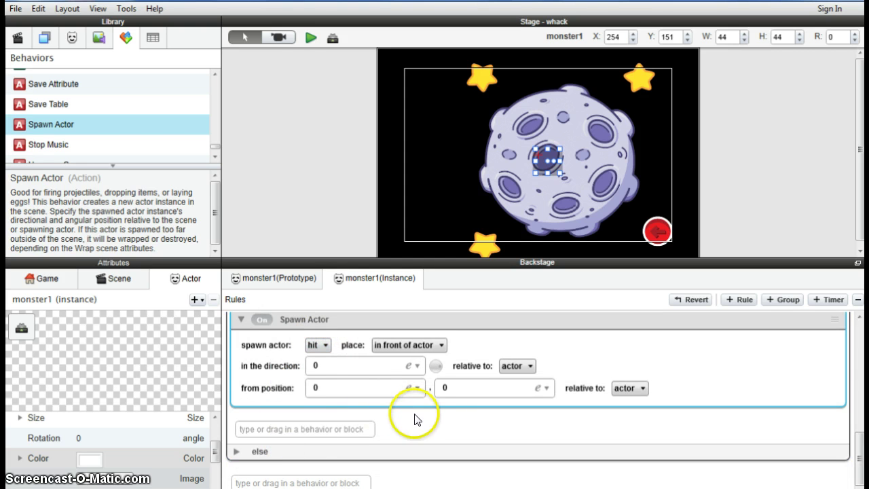
pyautogui.scroll(5, 381, 401)
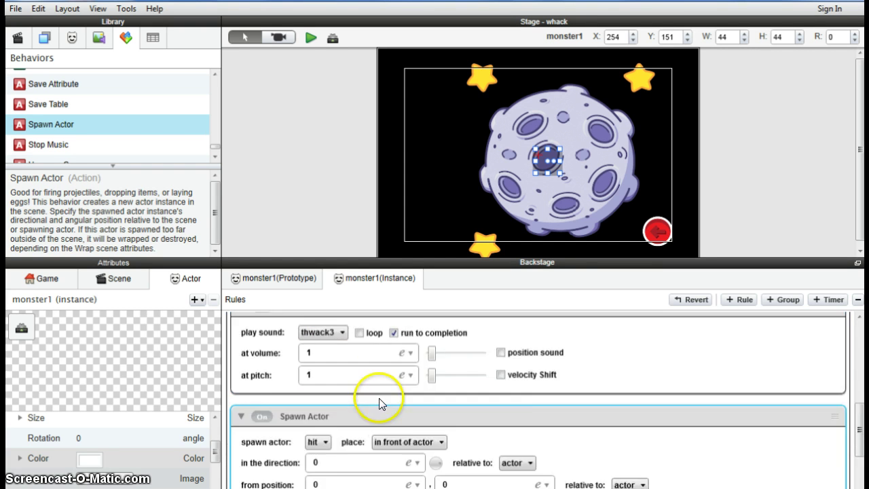
pyautogui.scroll(3, 274, 360)
pyautogui.click(237, 353)
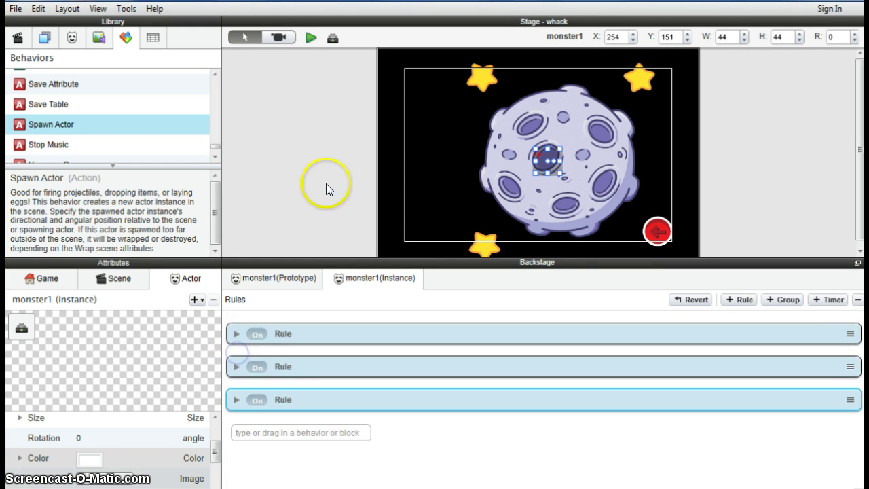
# - Play-test Monster Whack by whacking the centre-crater monster three times, then return to the editor
pyautogui.click(309, 38)
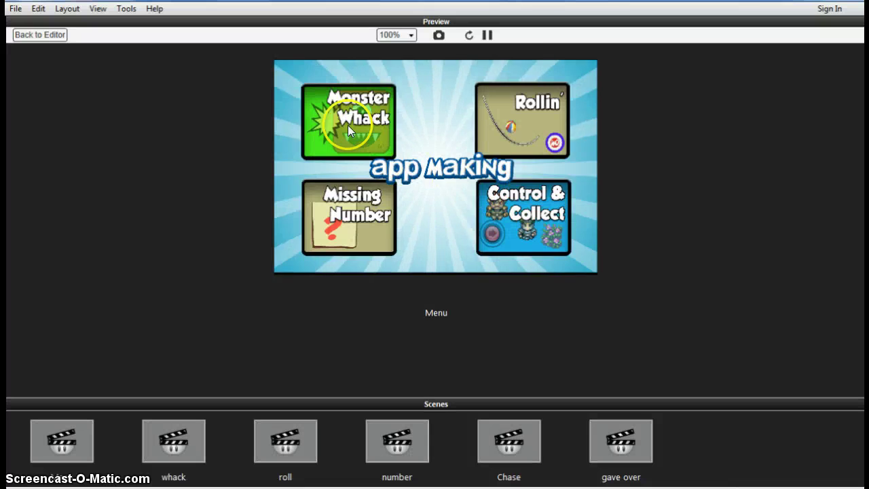
pyautogui.click(348, 125)
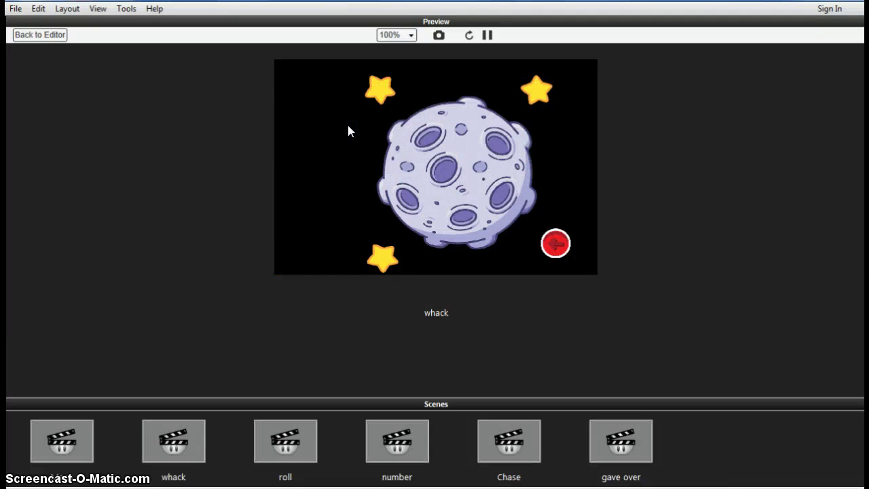
pyautogui.click(446, 174)
pyautogui.click(445, 170)
pyautogui.click(445, 170)
pyautogui.click(37, 34)
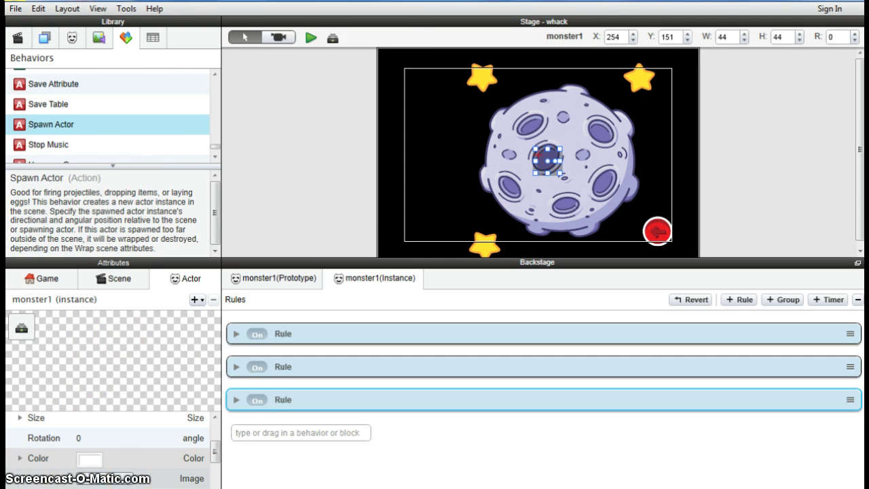
# - Add an integer game attribute named Score with value 0, then reselect the monster1 instance
pyautogui.click(285, 279)
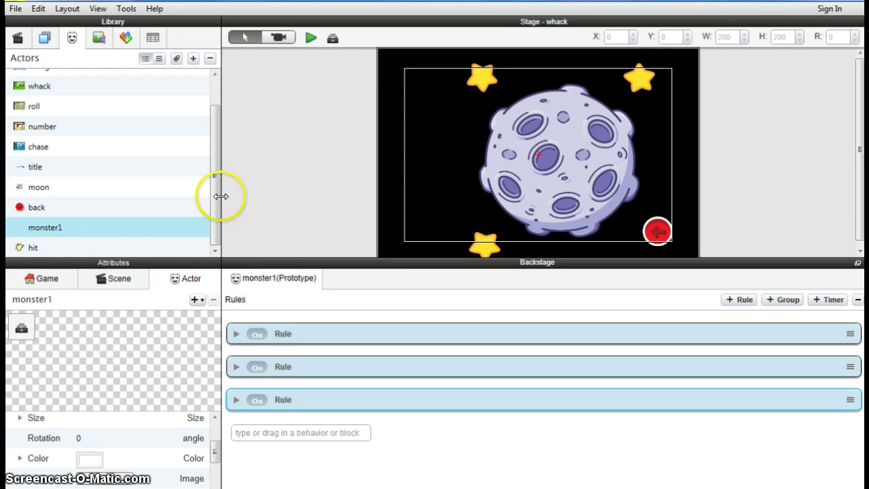
pyautogui.click(131, 279)
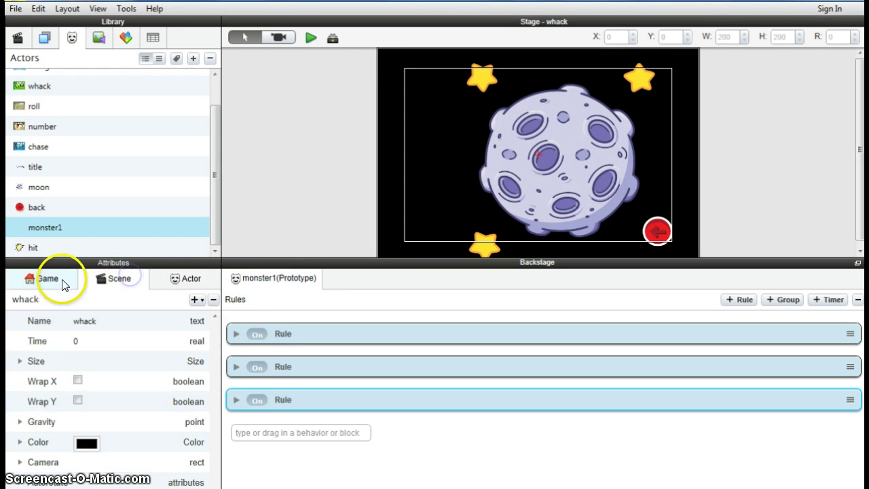
pyautogui.click(43, 283)
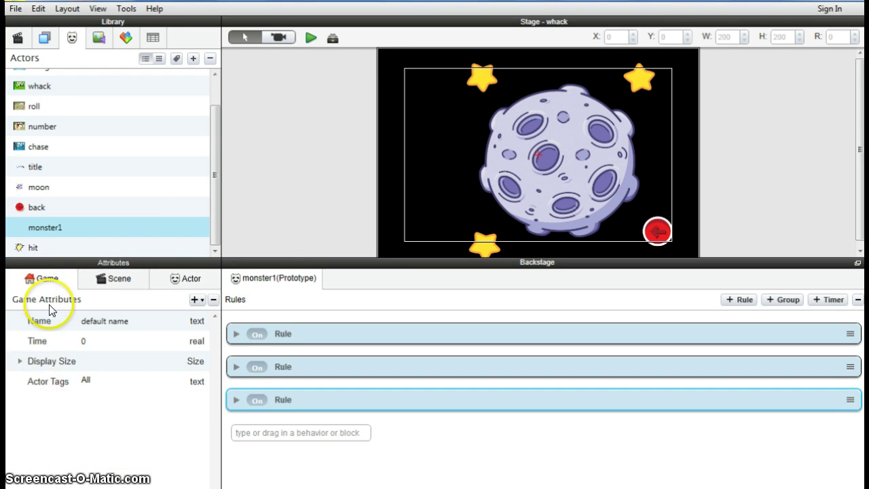
pyautogui.click(195, 300)
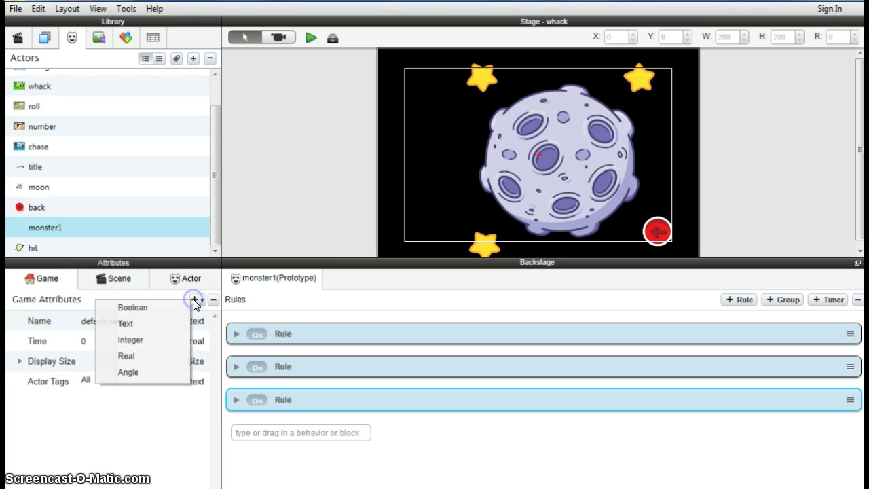
pyautogui.click(136, 340)
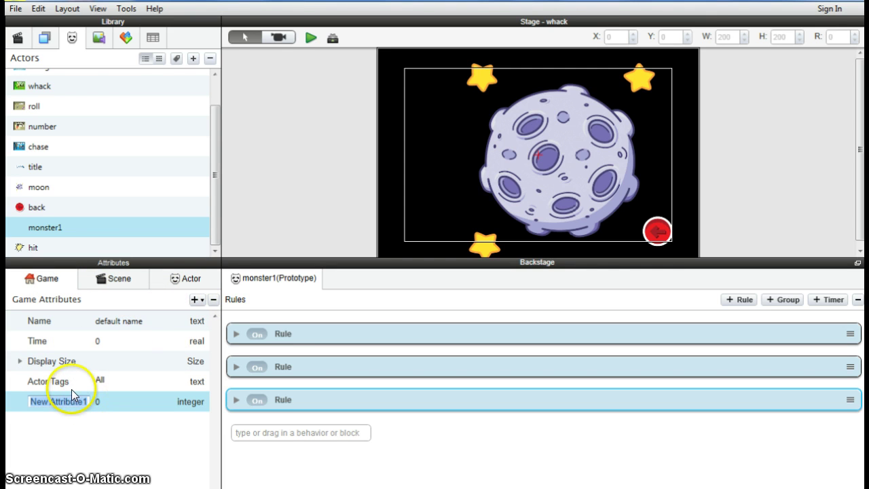
pyautogui.write('Score')
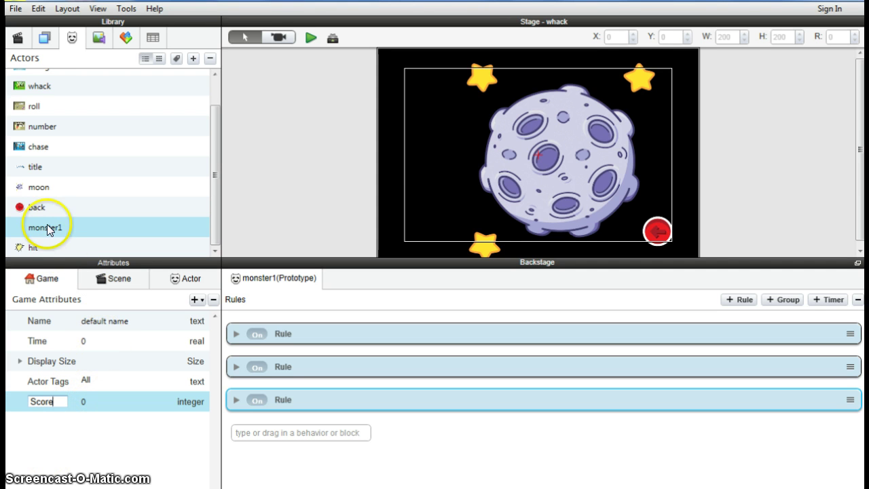
pyautogui.click(547, 161)
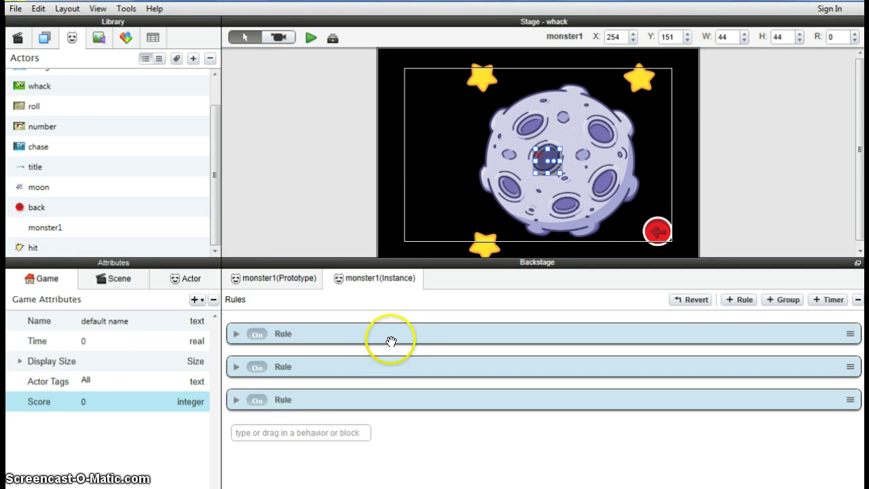
# - Expand the third rule and add a Change Attribute action to it
pyautogui.click(236, 400)
pyautogui.scroll(-5, 303, 416)
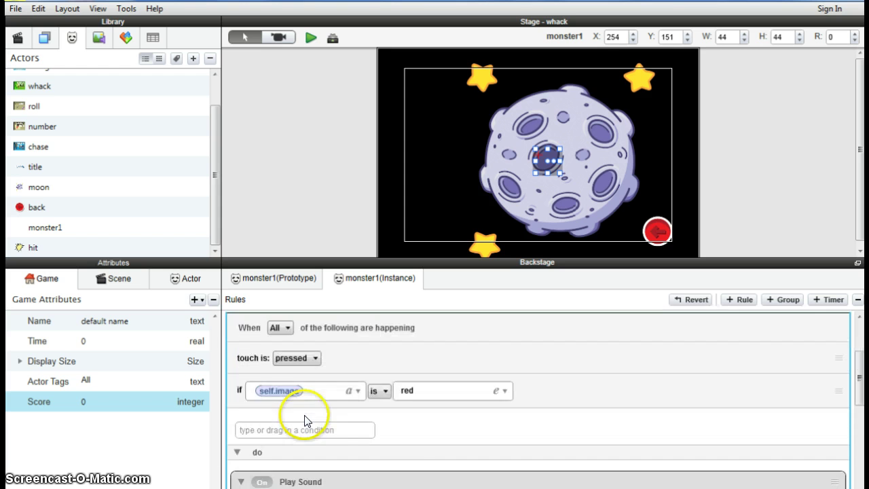
pyautogui.scroll(-5, 305, 422)
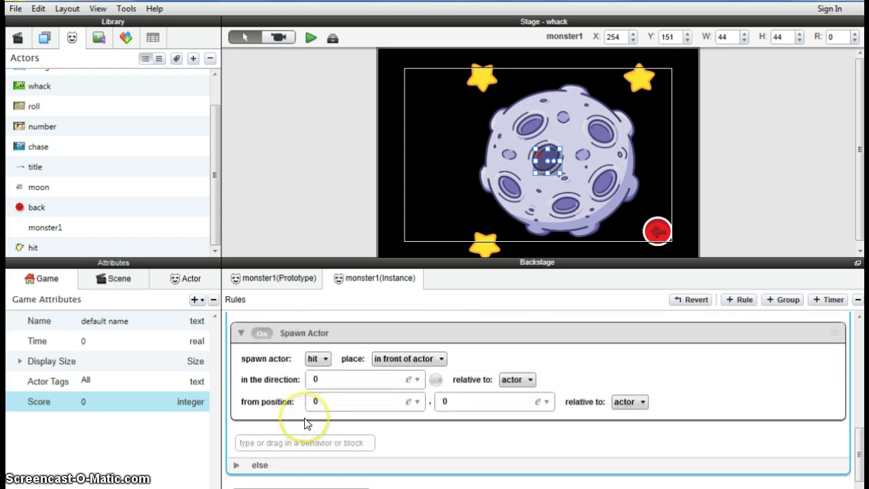
pyautogui.scroll(4, 304, 418)
pyautogui.click(281, 377)
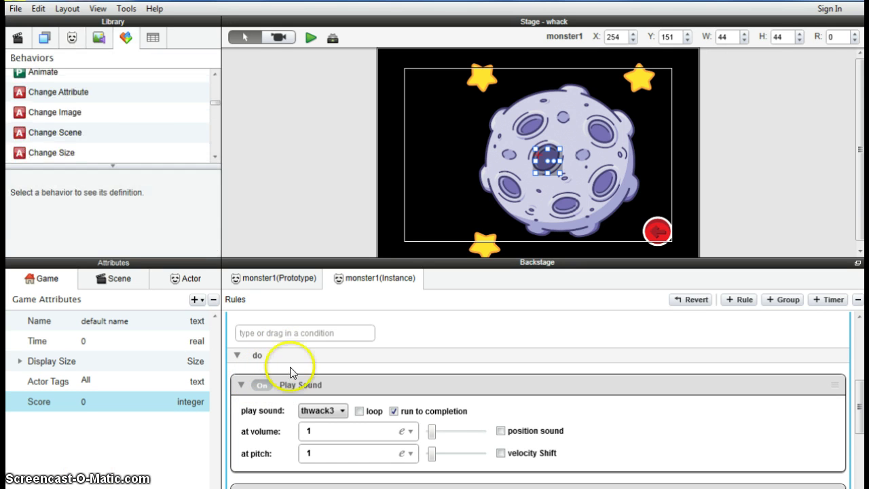
pyautogui.click(284, 367)
pyautogui.moveTo(38, 92); pyautogui.dragTo(310, 421)
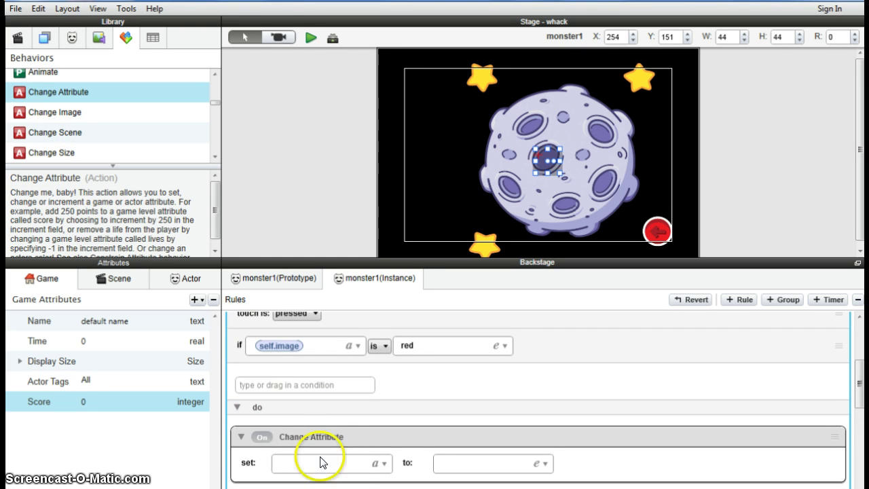
# - Set the Change Attribute action to change game.Score
pyautogui.click(385, 466)
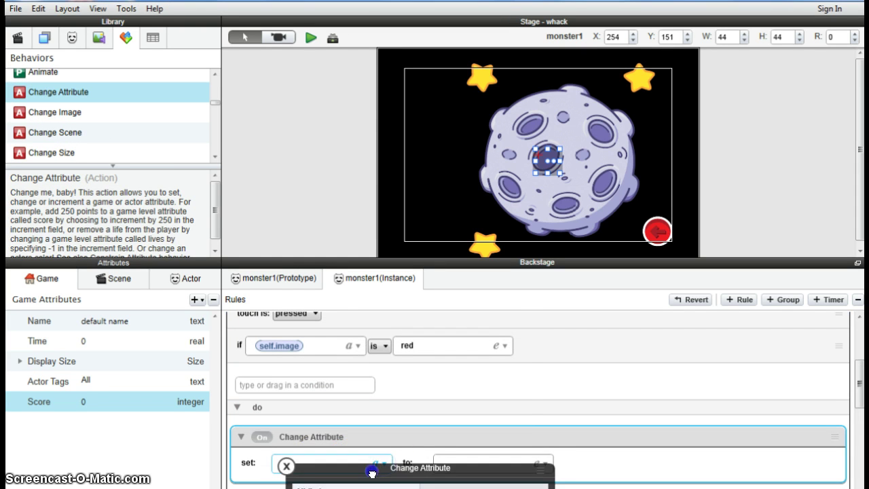
pyautogui.click(303, 325)
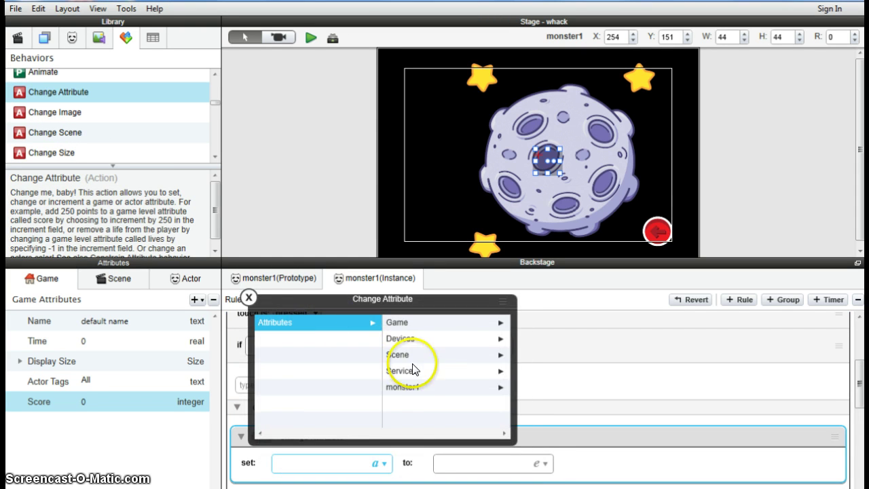
pyautogui.click(400, 322)
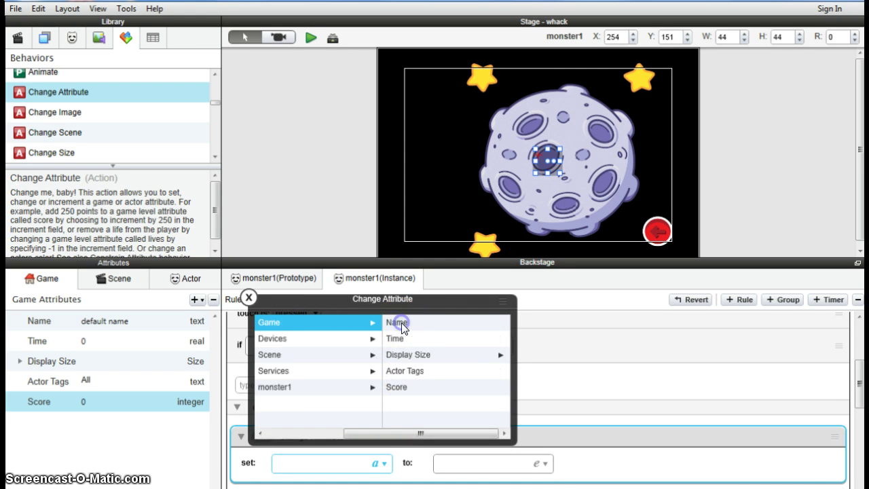
pyautogui.click(399, 389)
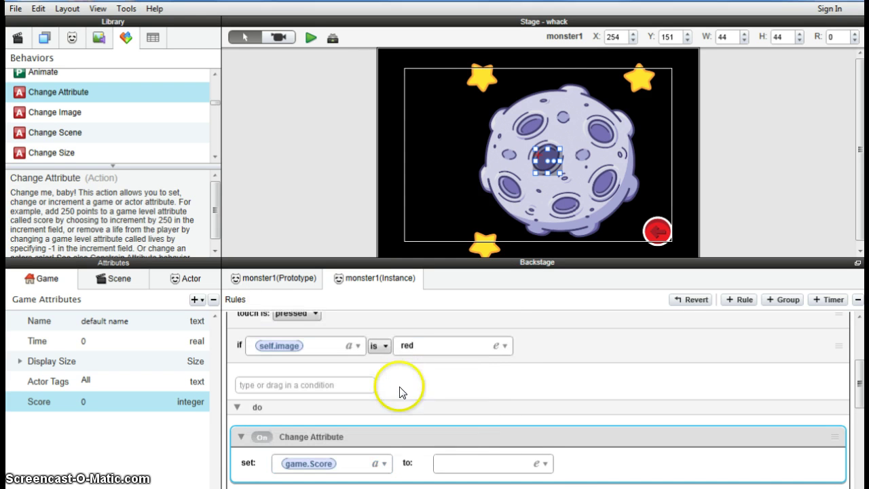
pyautogui.click(384, 348)
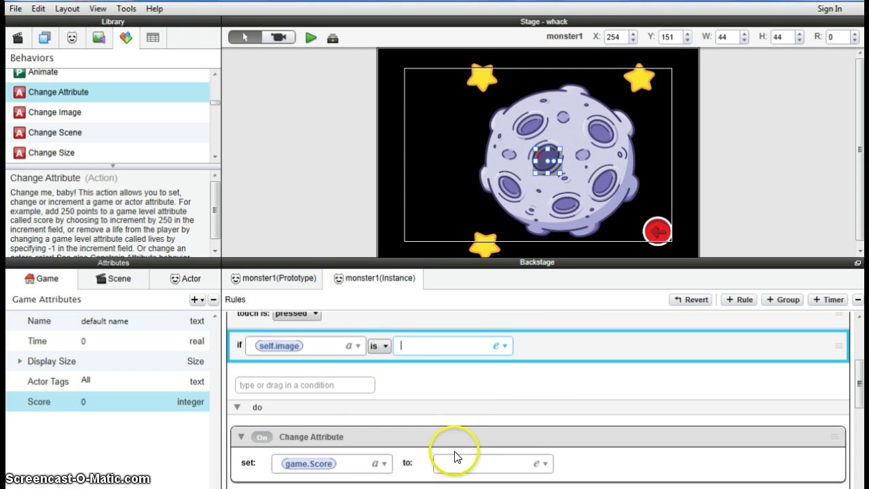
pyautogui.scroll(-2, 428, 415)
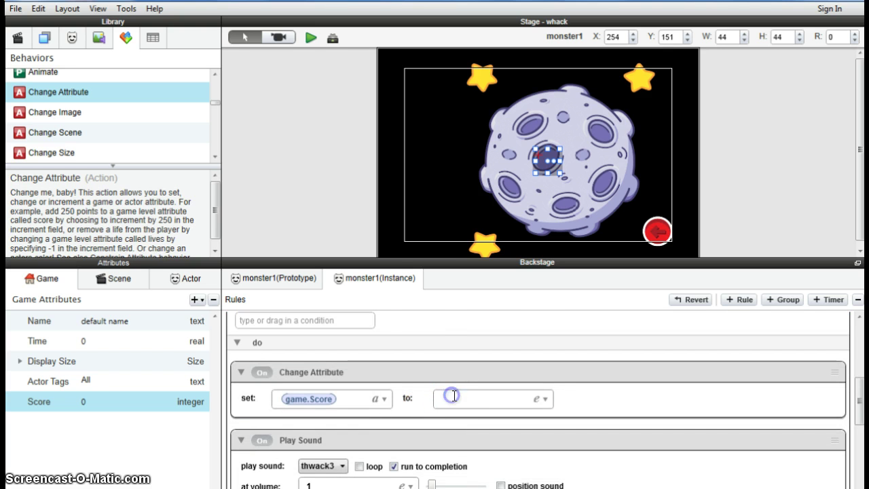
# - Enter game.Score+1 as the new value in the expression editor
pyautogui.click(454, 396)
pyautogui.click(542, 400)
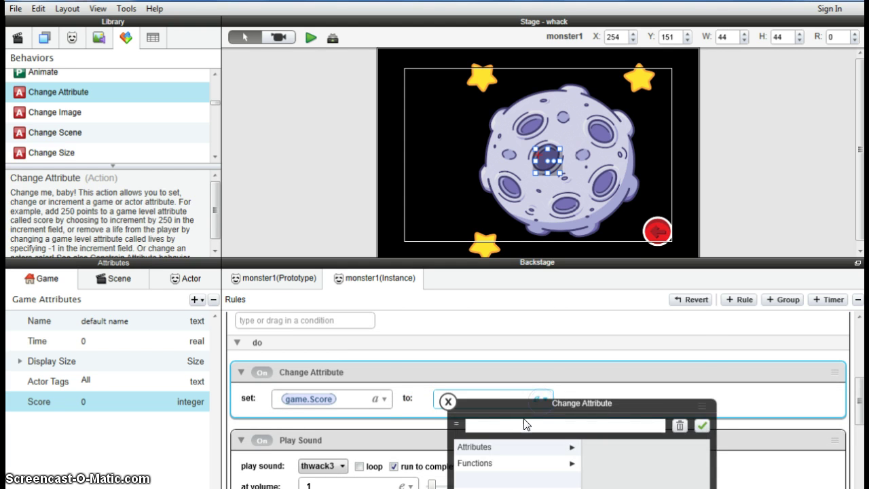
pyautogui.click(405, 333)
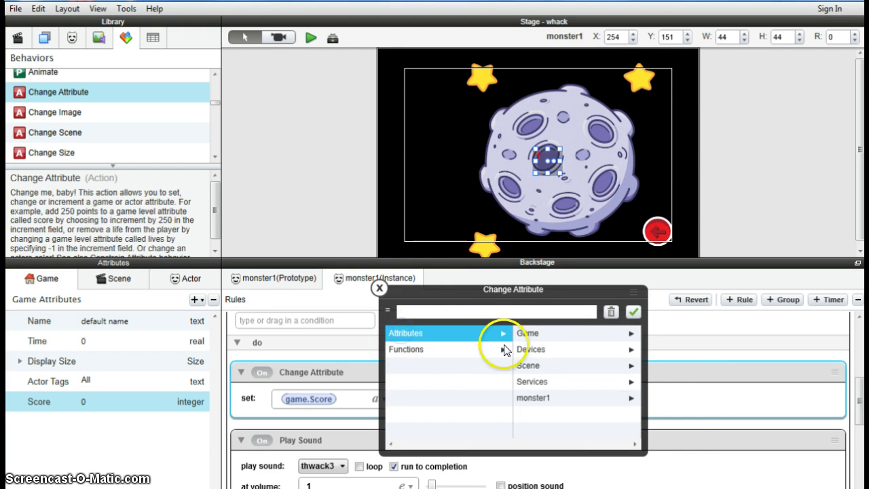
pyautogui.click(527, 329)
pyautogui.click(523, 398)
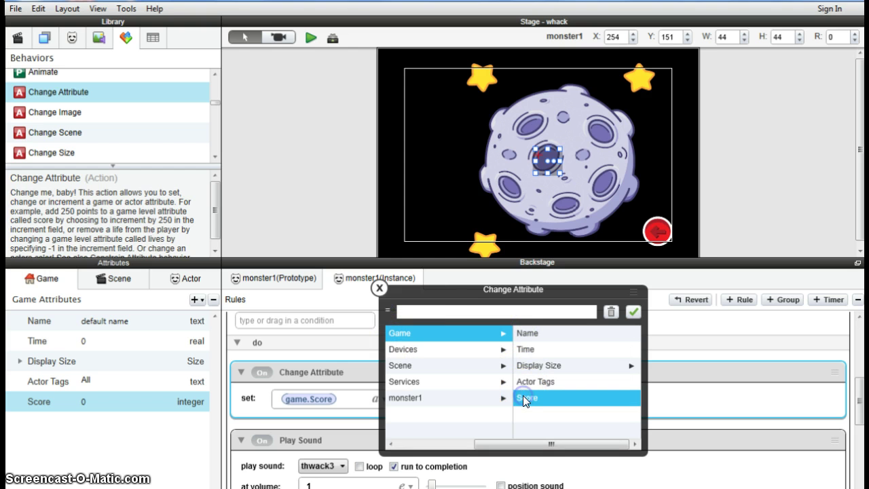
pyautogui.click(476, 309)
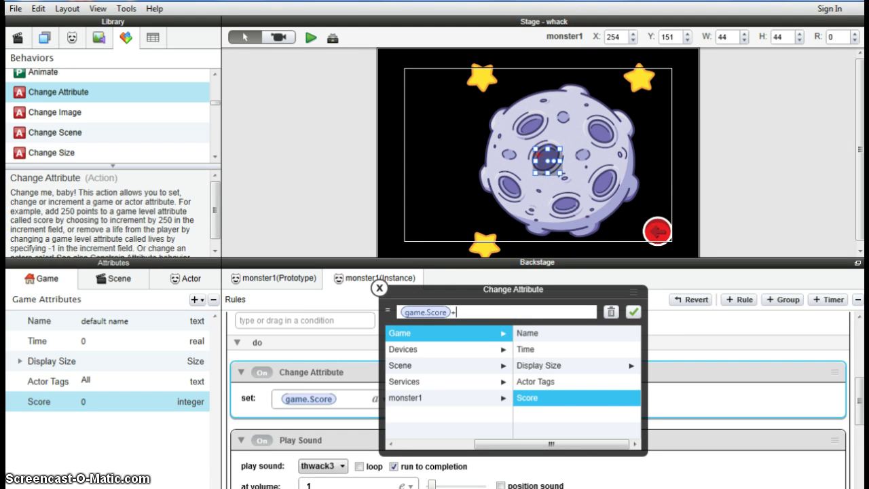
pyautogui.click(634, 311)
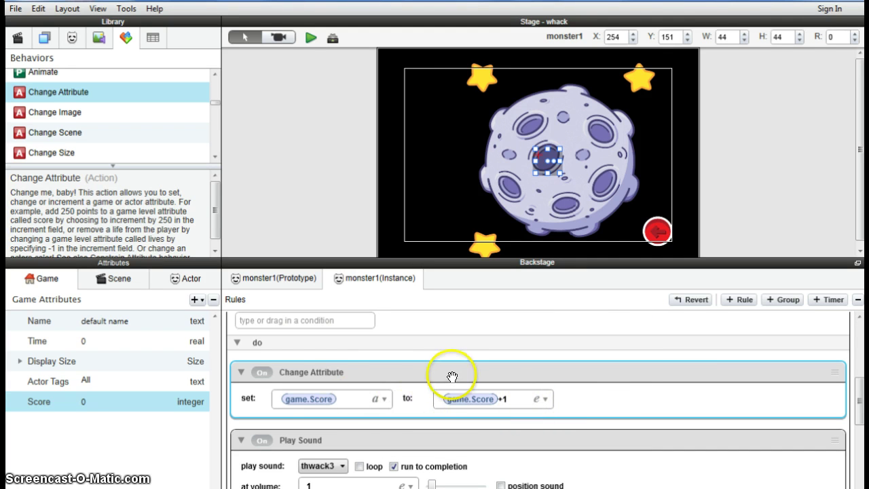